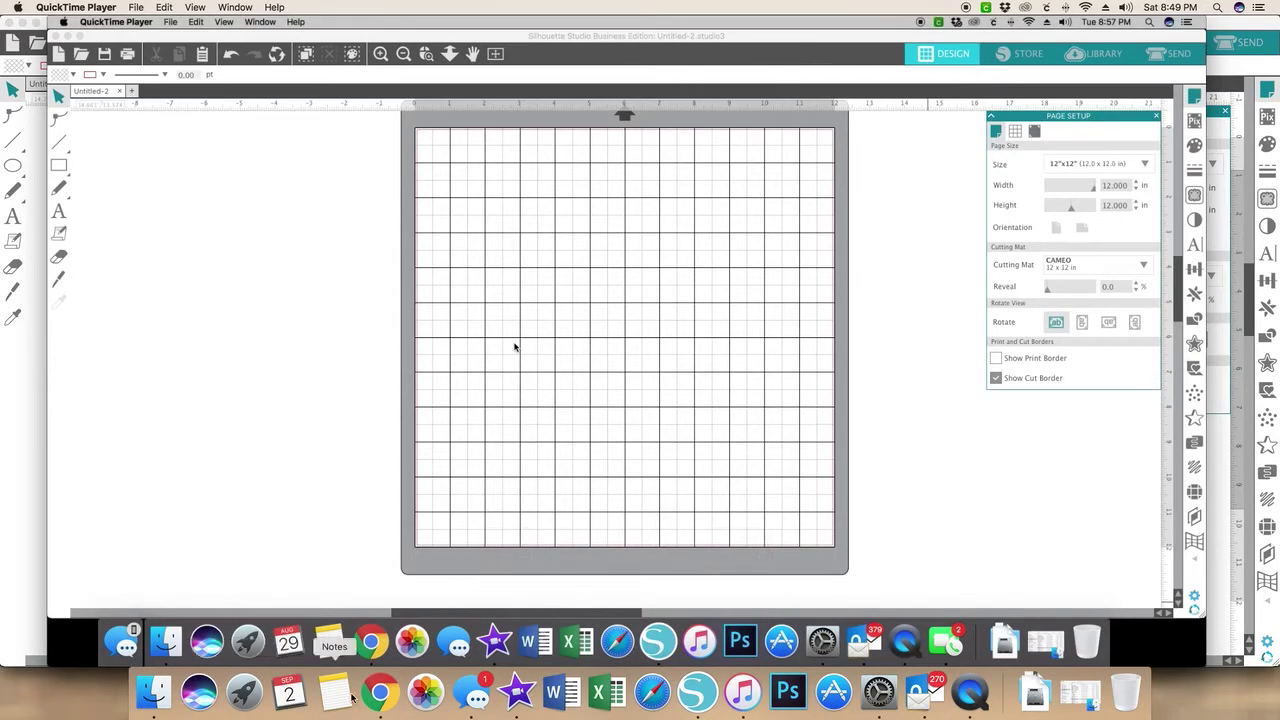
- Switch to the Untitled-4 document showing the rose cut-out panel on the CAMEO mat
{"action": "left_click", "coordinate": [697, 690]}
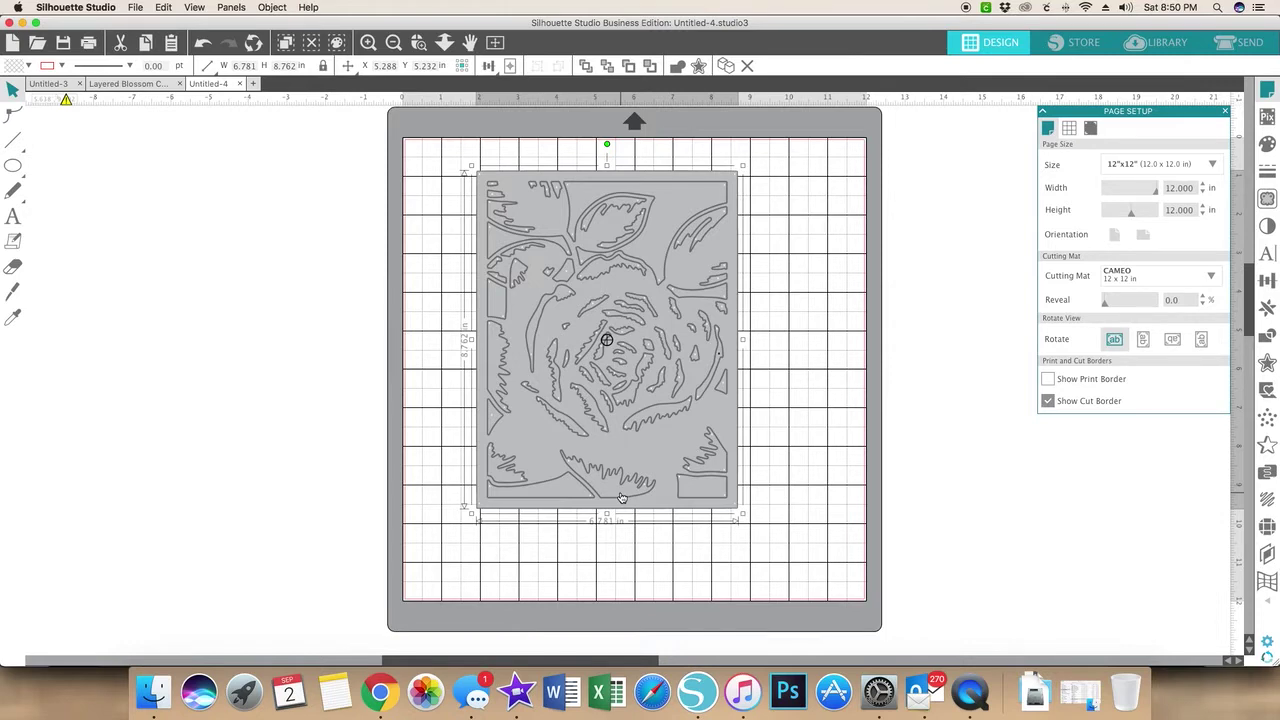
{"action": "scroll", "coordinate": [621, 497], "scroll_direction": "right", "scroll_amount": 1}
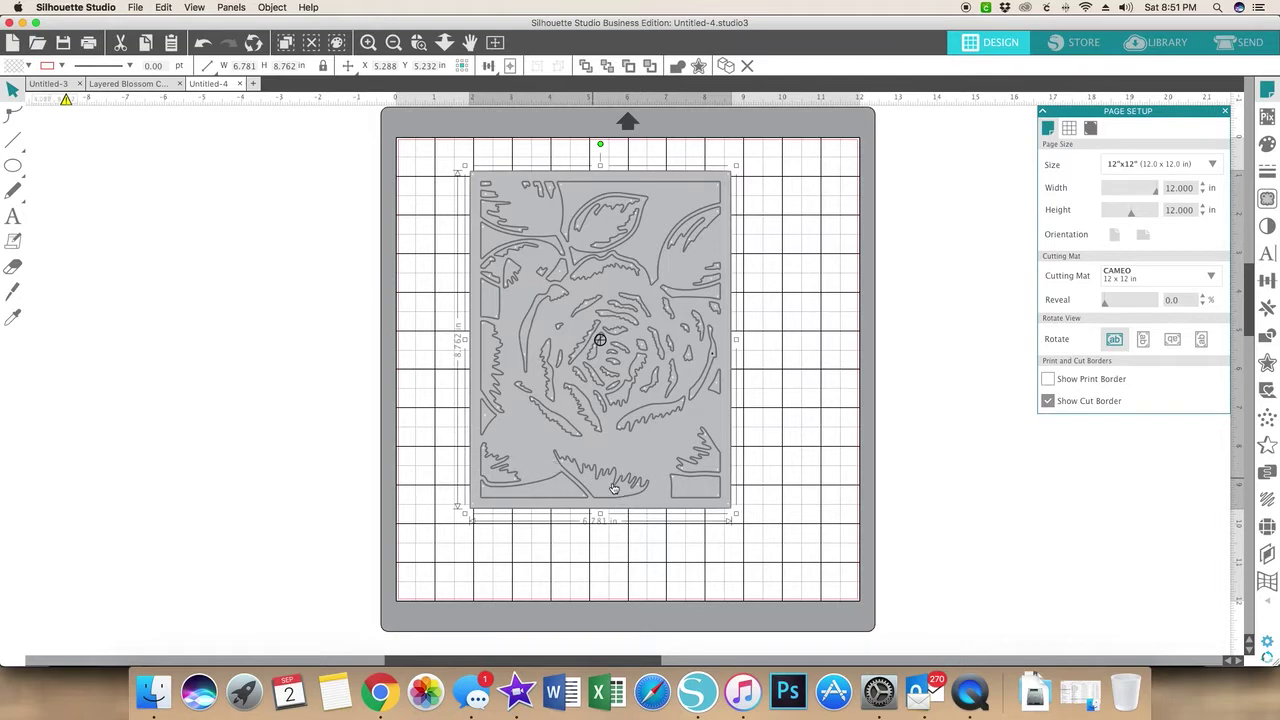
- Scale the rose design proportionally to 7.958 × 10.28 in and shift it slightly up-left
{"action": "left_click_drag", "start_coordinate": [736, 517], "coordinate": [809, 548]}
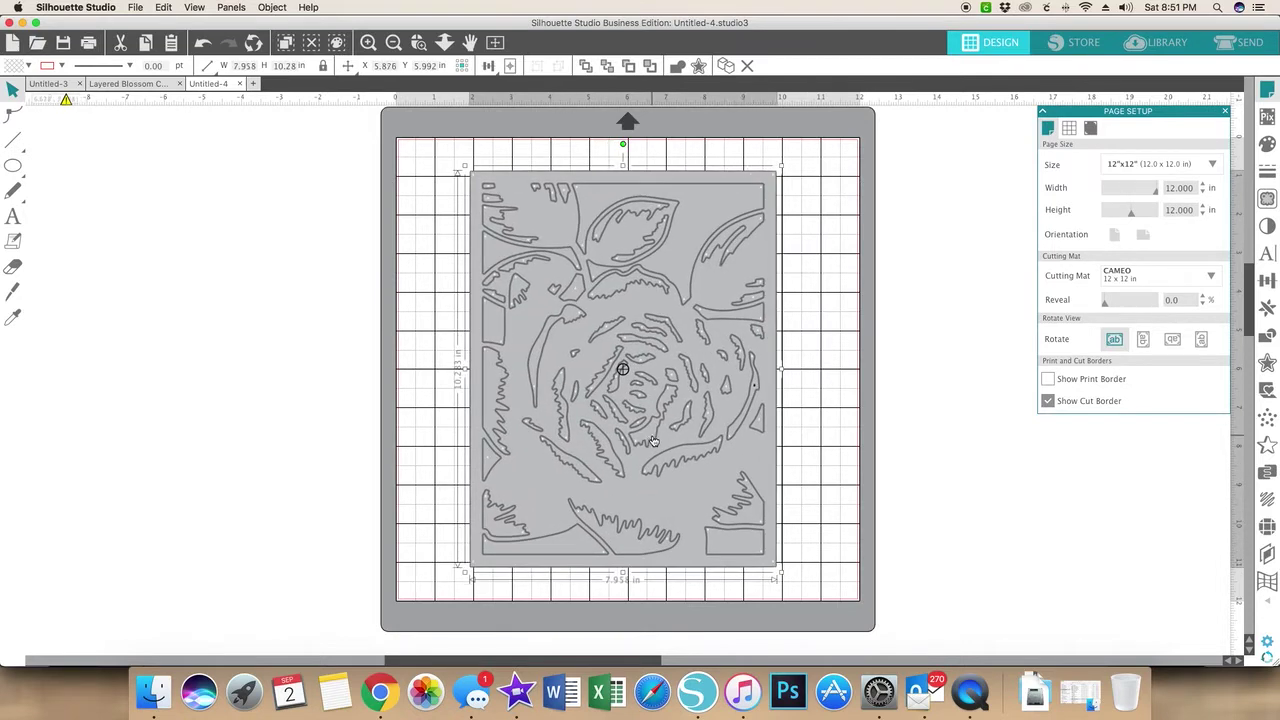
{"action": "left_click_drag", "start_coordinate": [653, 440], "coordinate": [648, 434]}
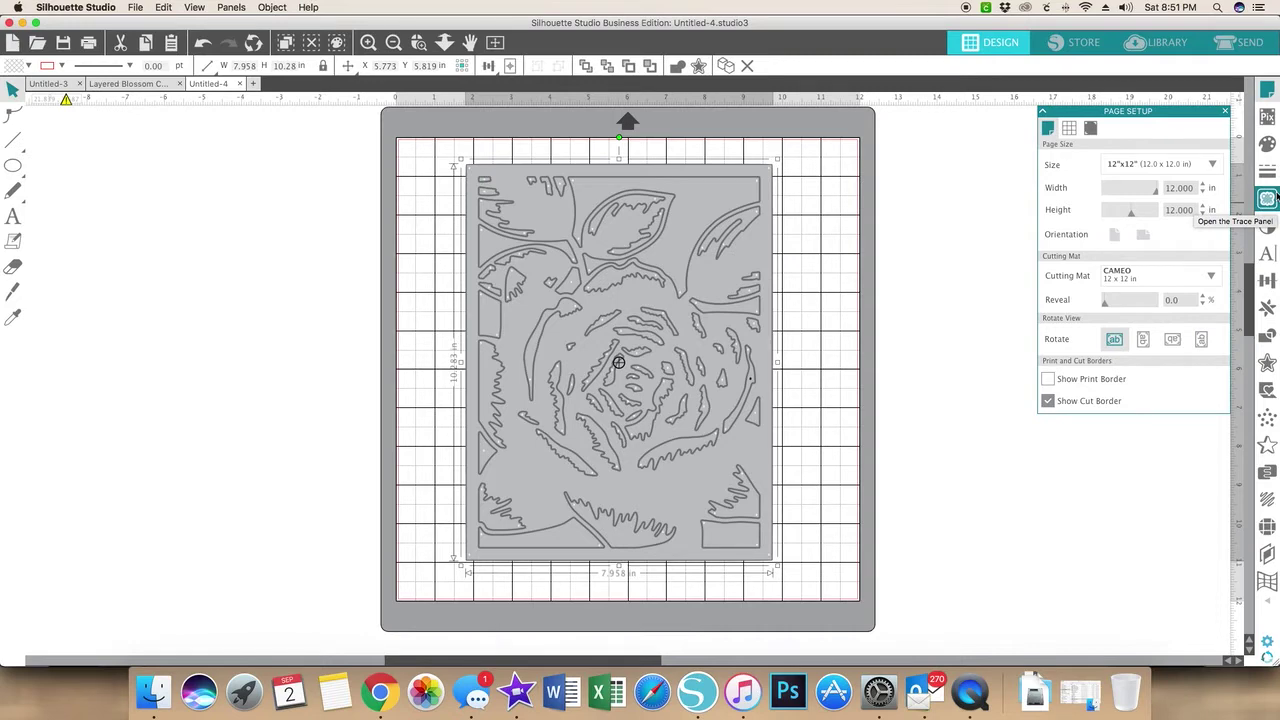
- In the Trace panel, mark the entire rose image as the trace area
{"action": "left_click", "coordinate": [1268, 198]}
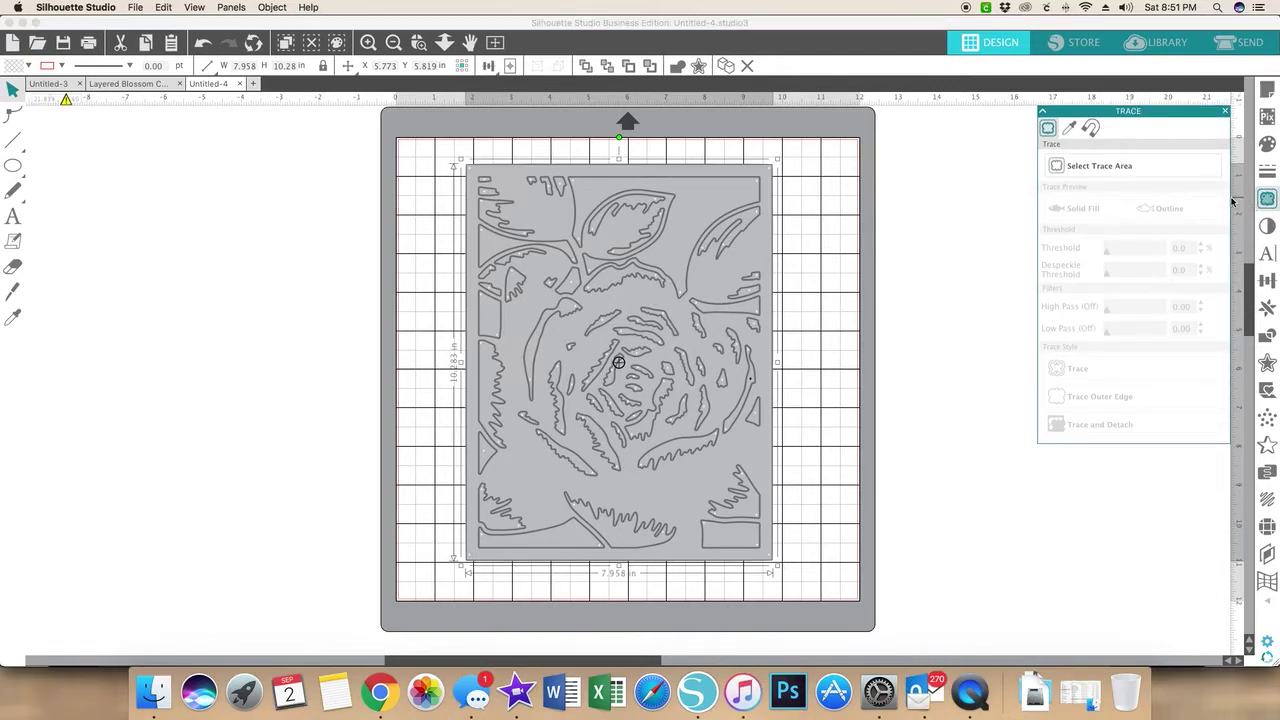
{"action": "left_click", "coordinate": [1118, 167]}
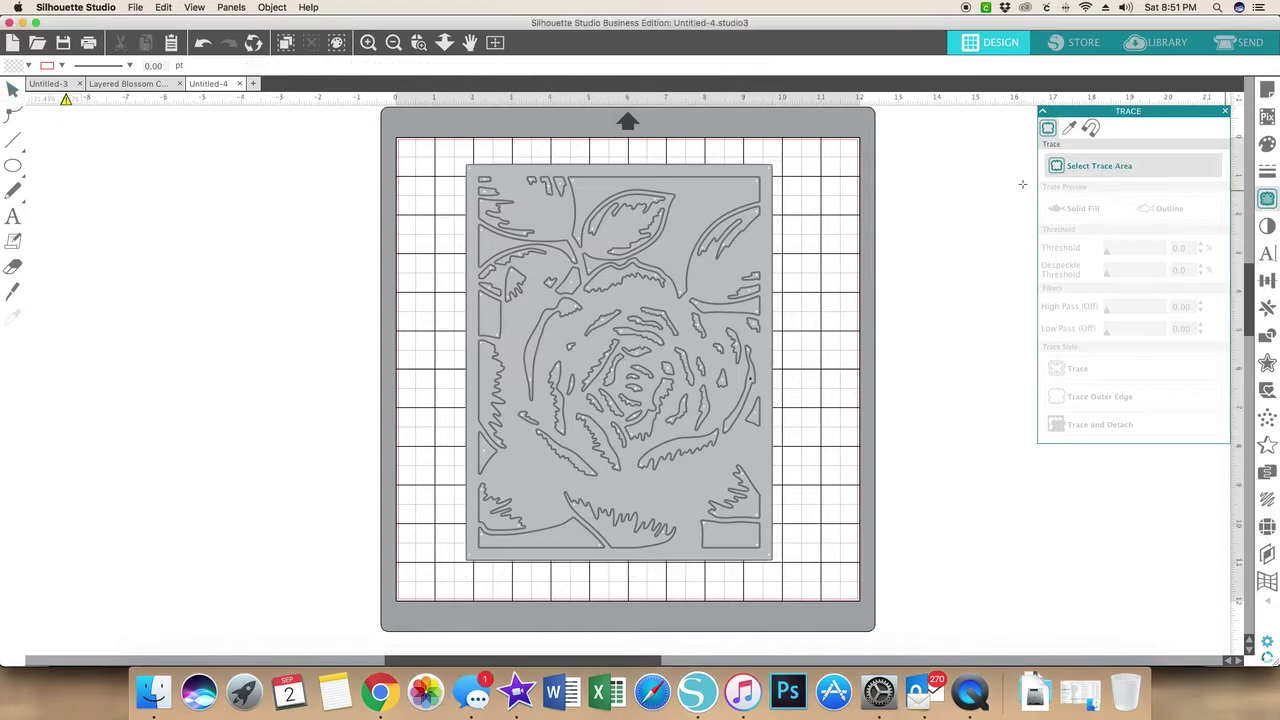
{"action": "mouse_move", "coordinate": [452, 157]}
{"action": "left_mouse_down"}
{"action": "mouse_move", "coordinate": [518, 220]}
{"action": "mouse_move", "coordinate": [796, 577]}
{"action": "left_mouse_up"}
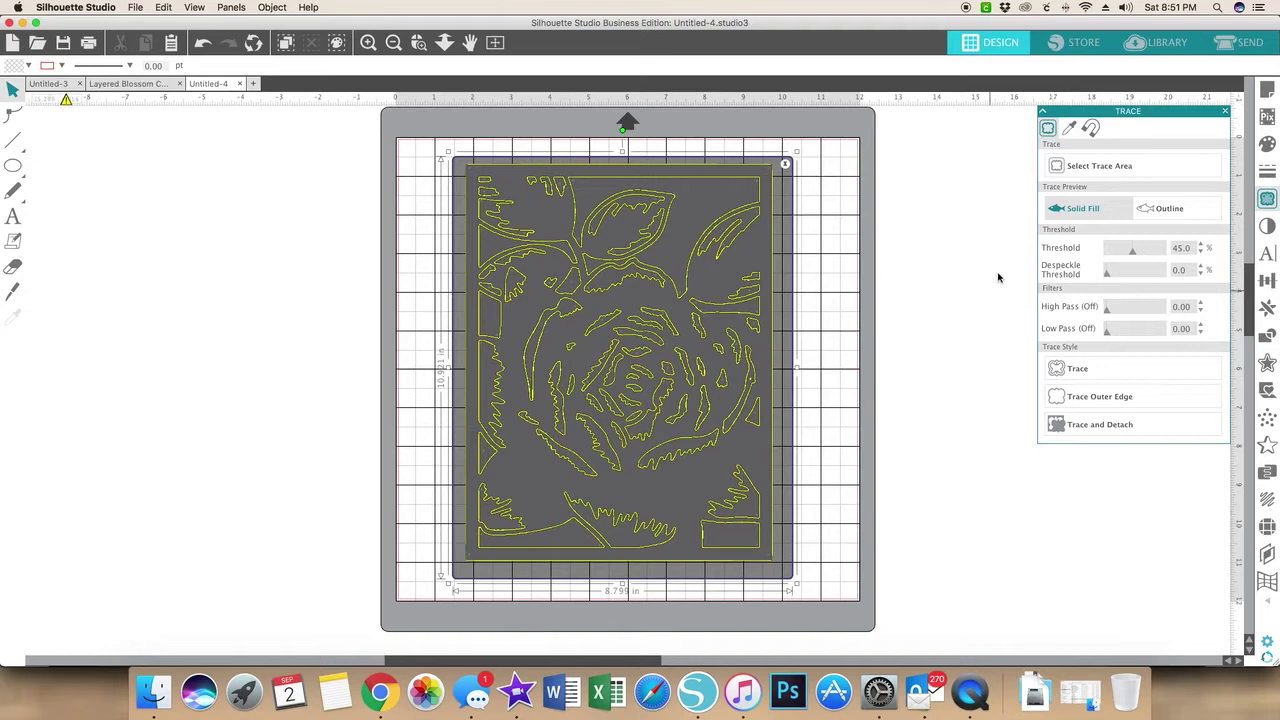
{"action": "scroll", "coordinate": [1055, 160], "scroll_direction": "up", "scroll_amount": 1}
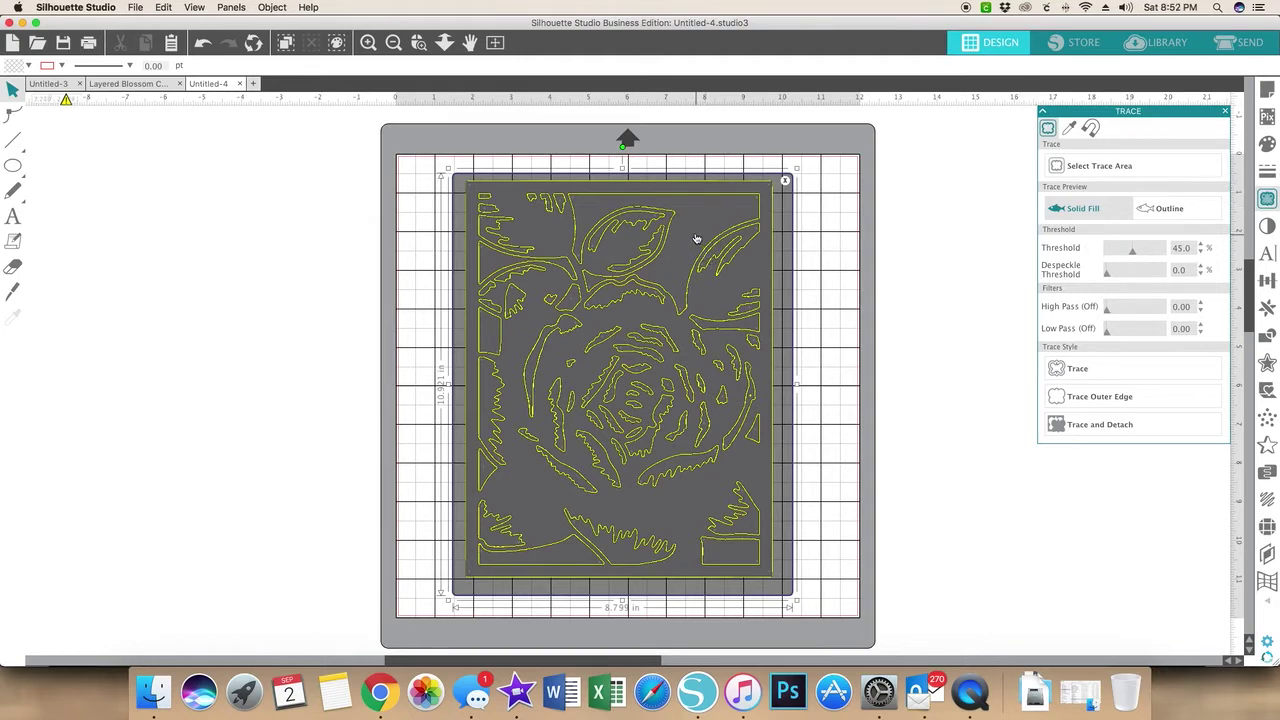
- Zoom in on the rose and raise the trace threshold step by step up to 67%
{"action": "left_click", "coordinate": [369, 43]}
{"action": "left_click", "coordinate": [369, 43]}
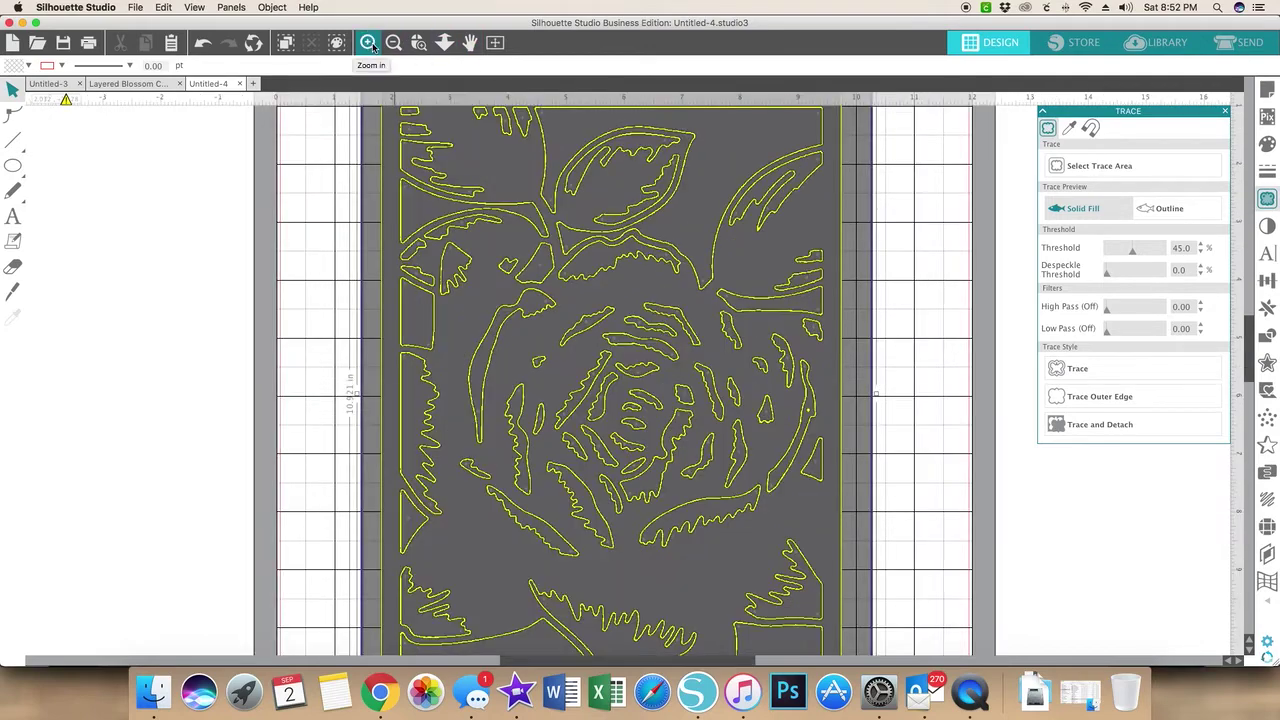
{"action": "left_click", "coordinate": [369, 43]}
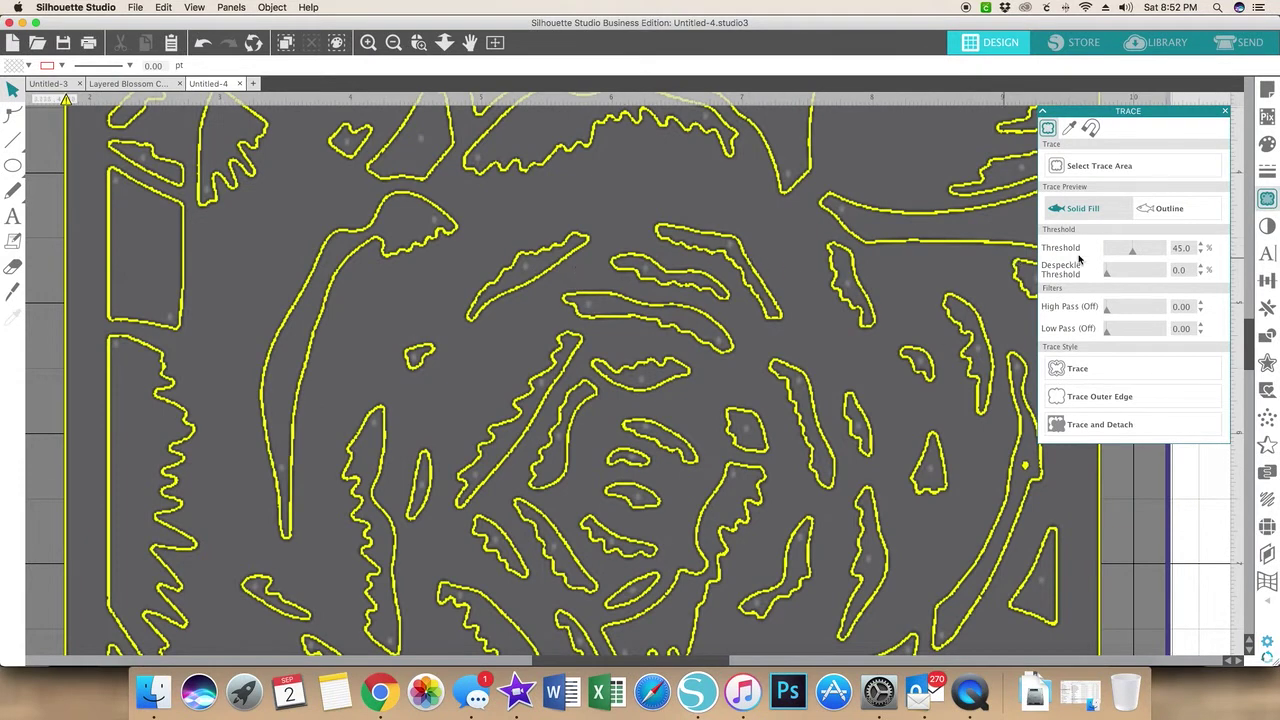
{"action": "left_click", "coordinate": [1203, 244]}
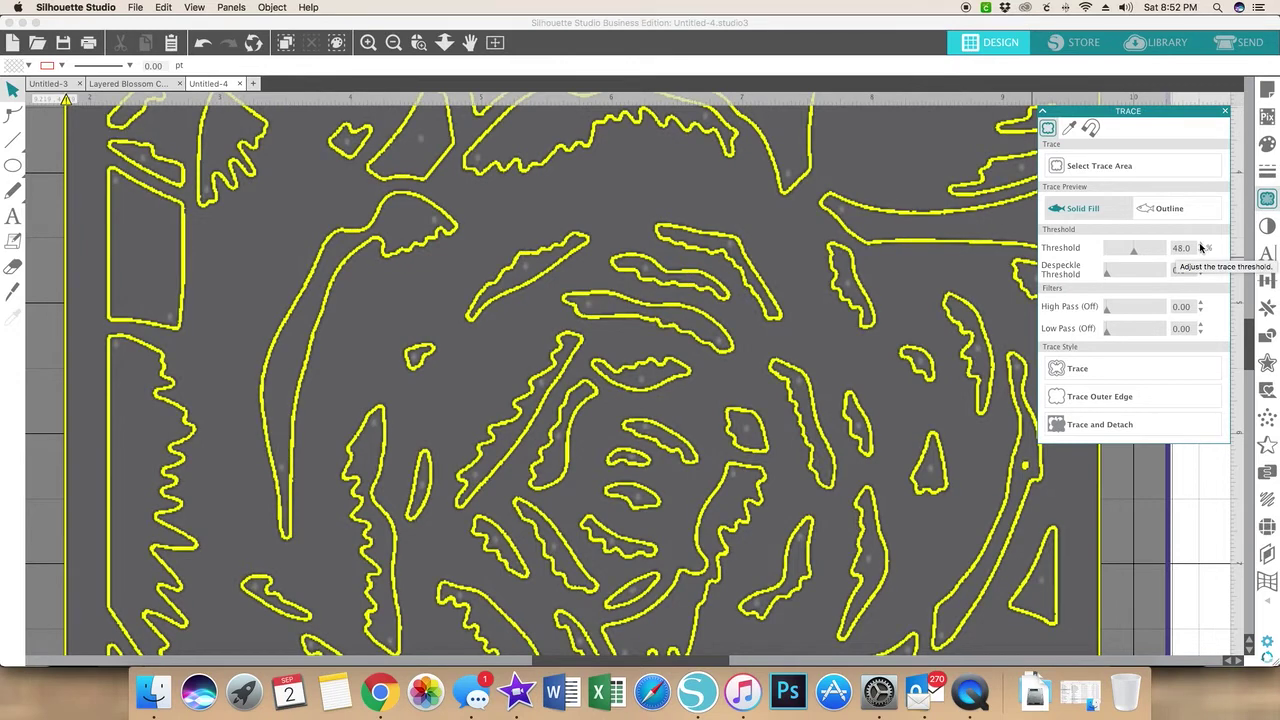
{"action": "left_click", "coordinate": [1203, 244]}
{"action": "left_click", "coordinate": [1203, 245]}
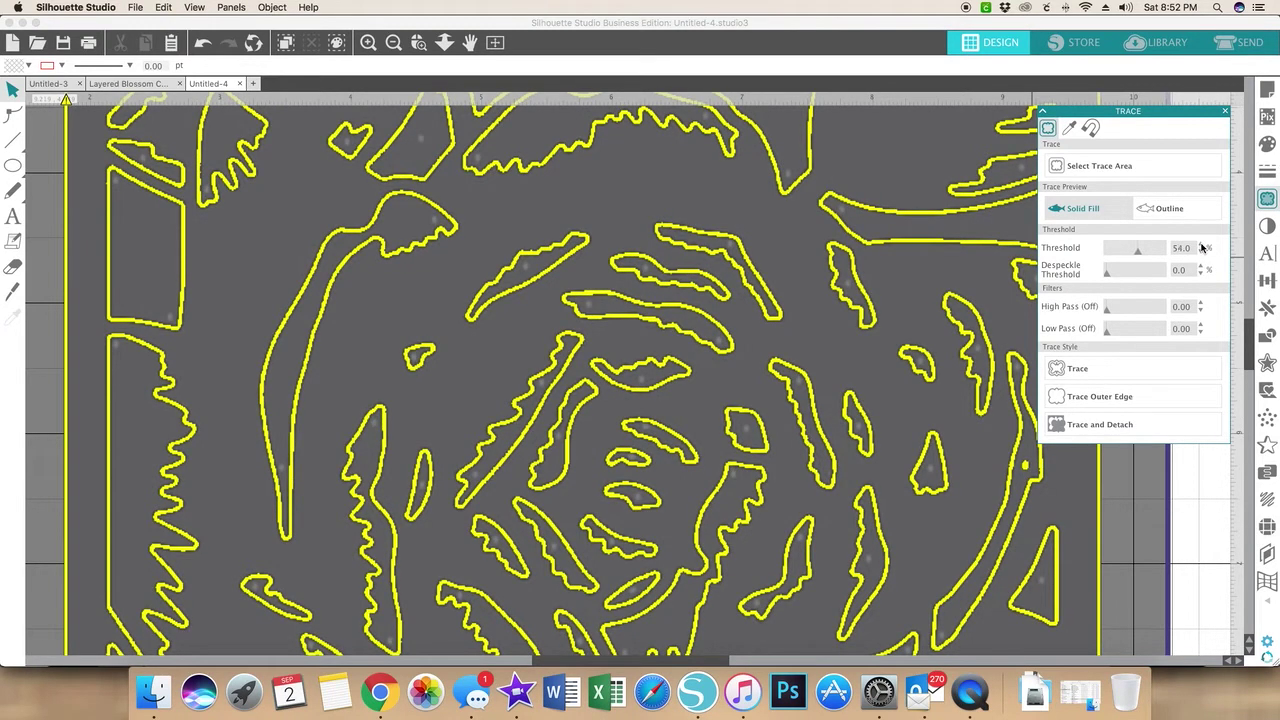
{"action": "left_click", "coordinate": [1203, 245]}
{"action": "left_click", "coordinate": [1203, 245]}
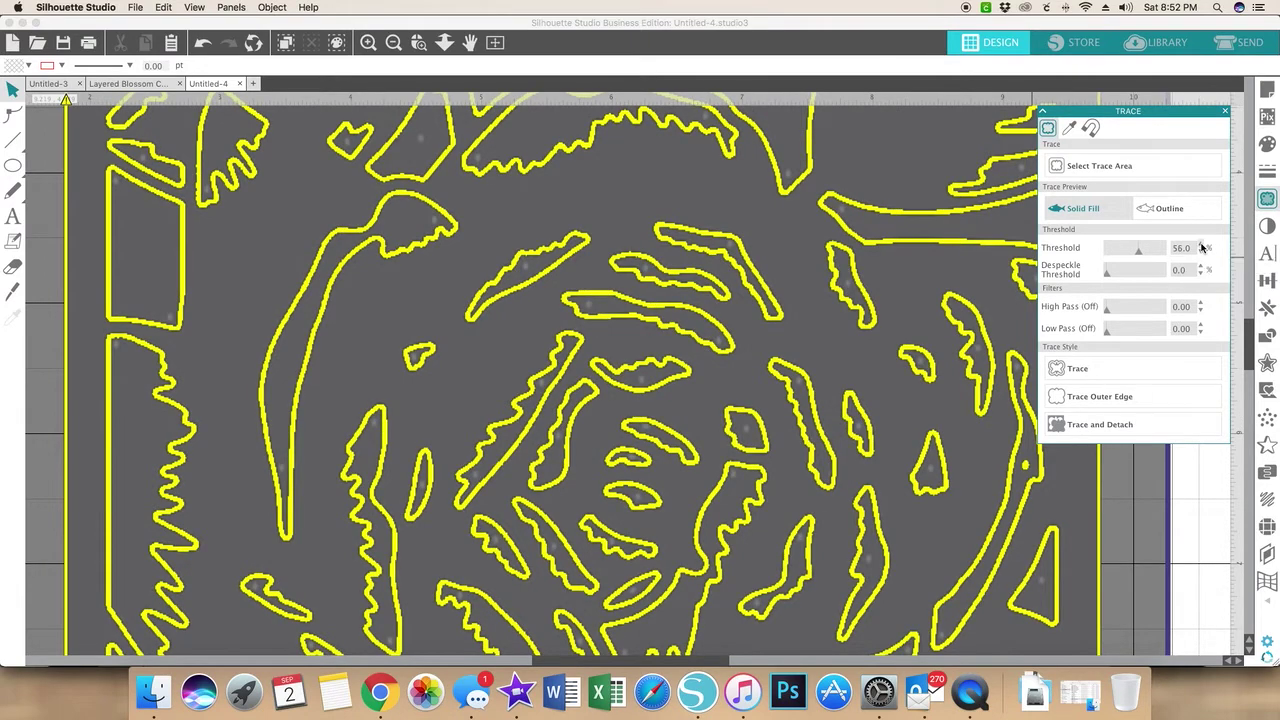
{"action": "left_click", "coordinate": [1203, 245]}
{"action": "left_click", "coordinate": [1203, 245]}
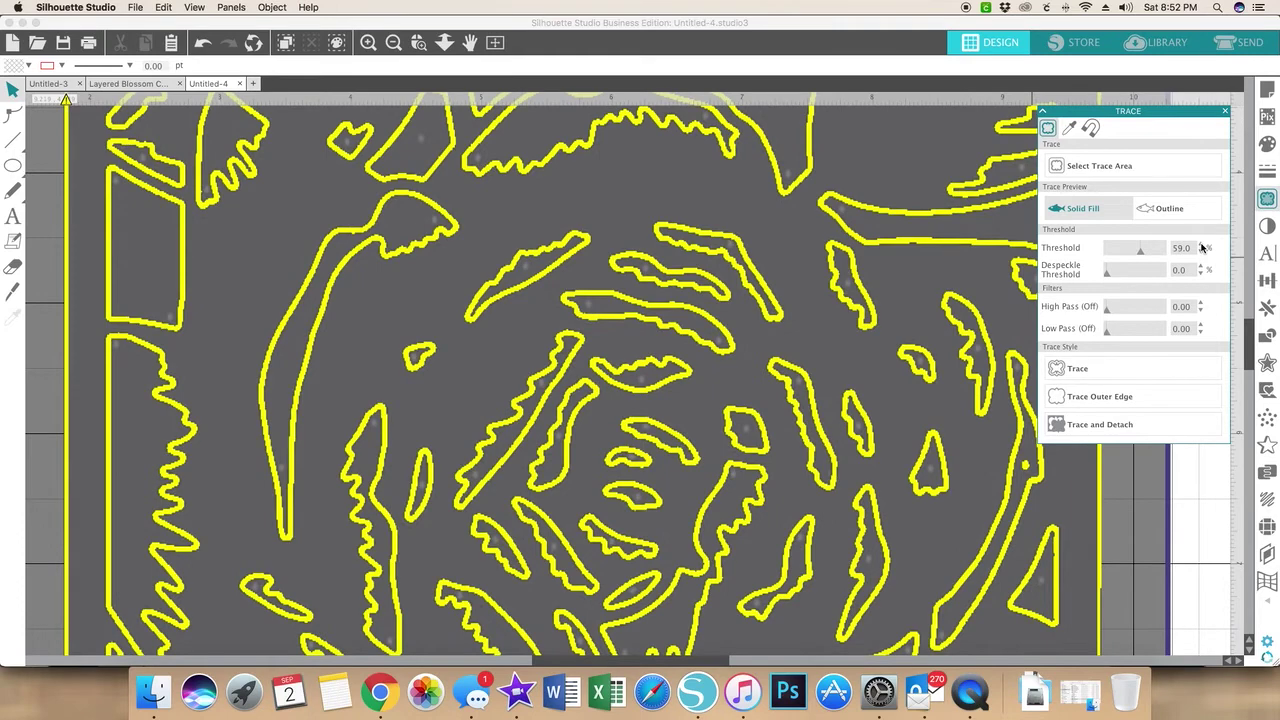
{"action": "left_click", "coordinate": [1203, 245]}
{"action": "left_click", "coordinate": [1203, 245]}
{"action": "left_click", "coordinate": [1203, 245]}
{"action": "left_click", "coordinate": [1203, 245]}
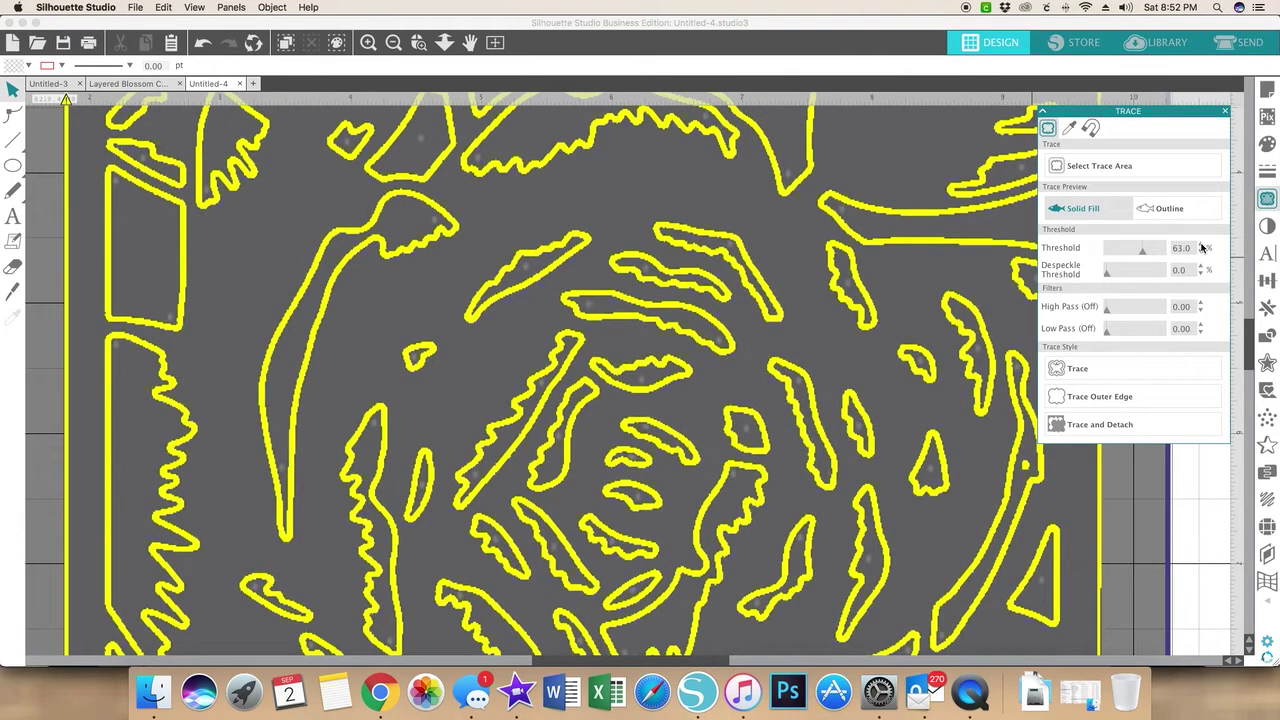
{"action": "left_click", "coordinate": [1203, 245]}
{"action": "left_click", "coordinate": [1203, 245]}
{"action": "left_click", "coordinate": [1203, 245]}
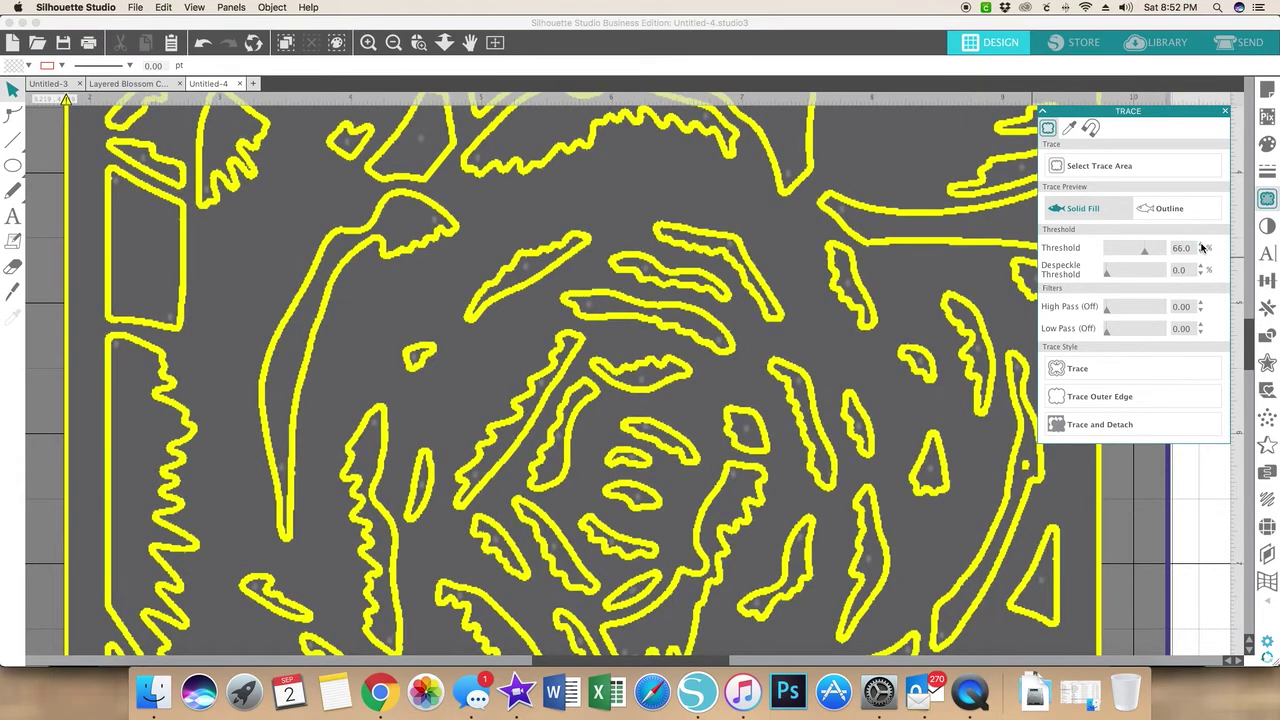
{"action": "left_click", "coordinate": [1203, 245]}
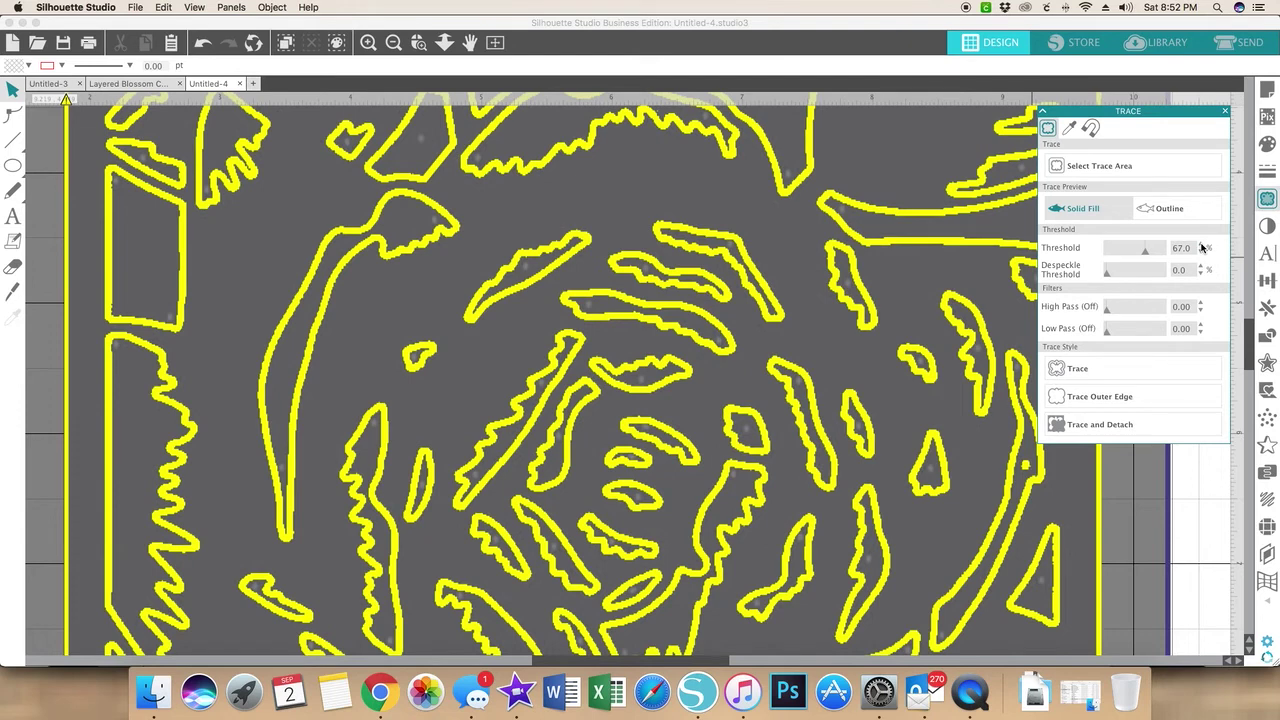
- Bring the trace threshold back down and settle it at 56%
{"action": "left_click", "coordinate": [1203, 256]}
{"action": "left_click", "coordinate": [1203, 256]}
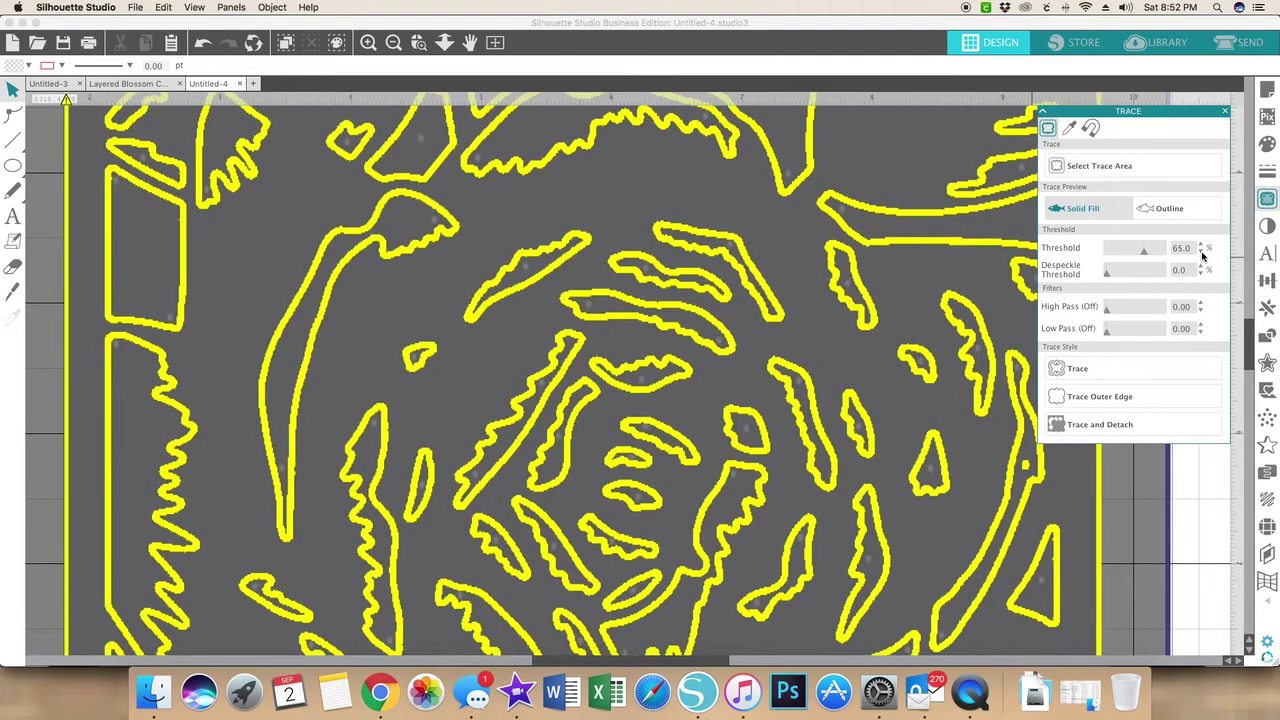
{"action": "left_click", "coordinate": [1203, 256]}
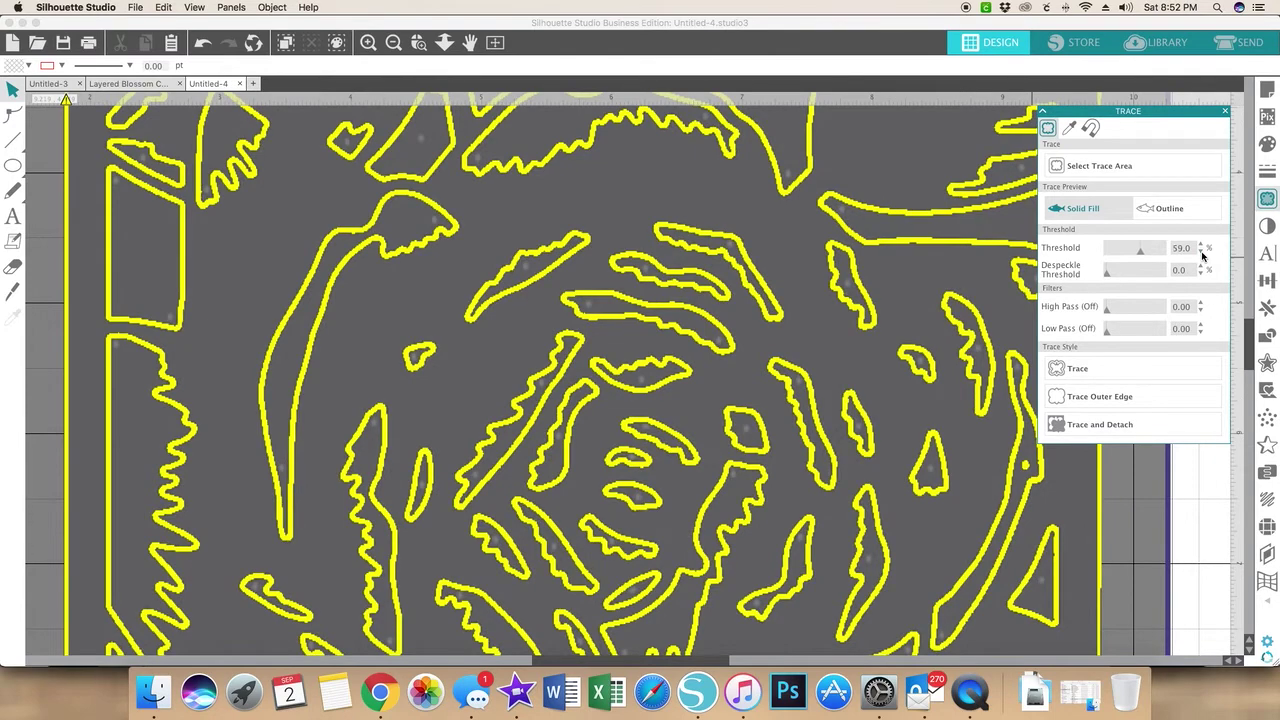
{"action": "left_click", "coordinate": [1203, 256]}
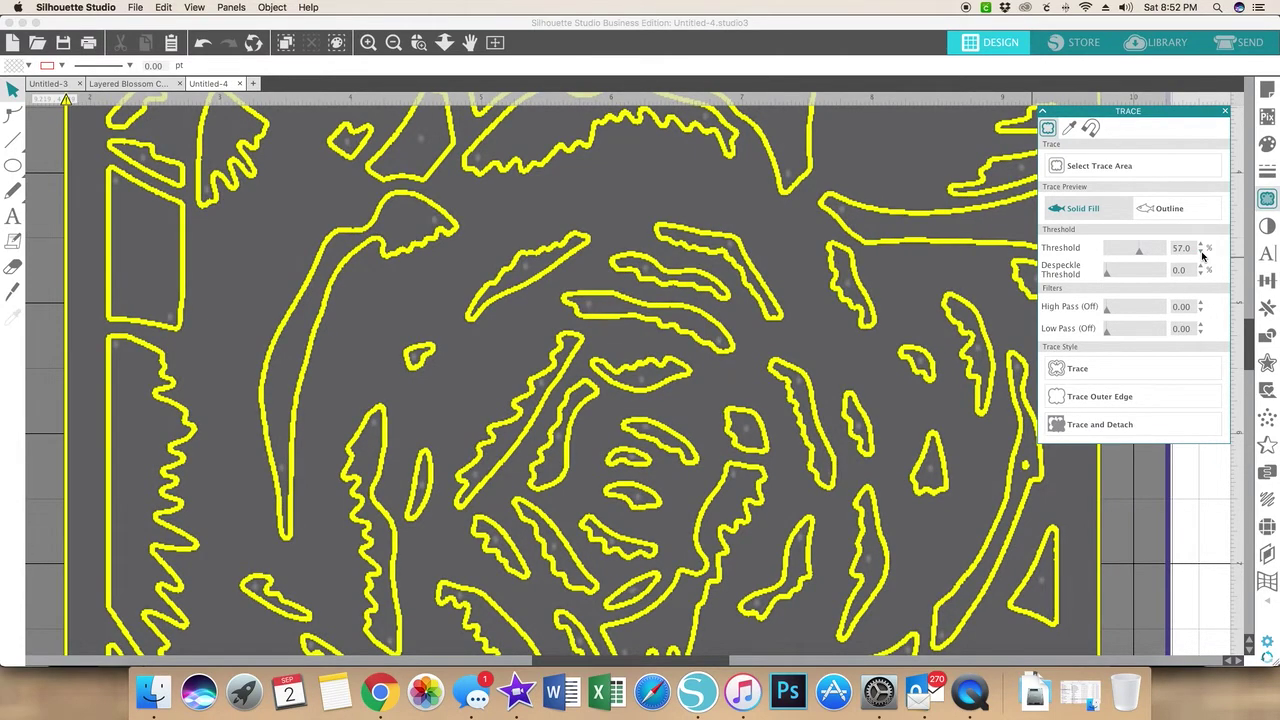
{"action": "left_click", "coordinate": [1203, 256]}
{"action": "left_click", "coordinate": [1203, 256]}
{"action": "left_click", "coordinate": [1203, 256]}
{"action": "left_click", "coordinate": [1203, 256]}
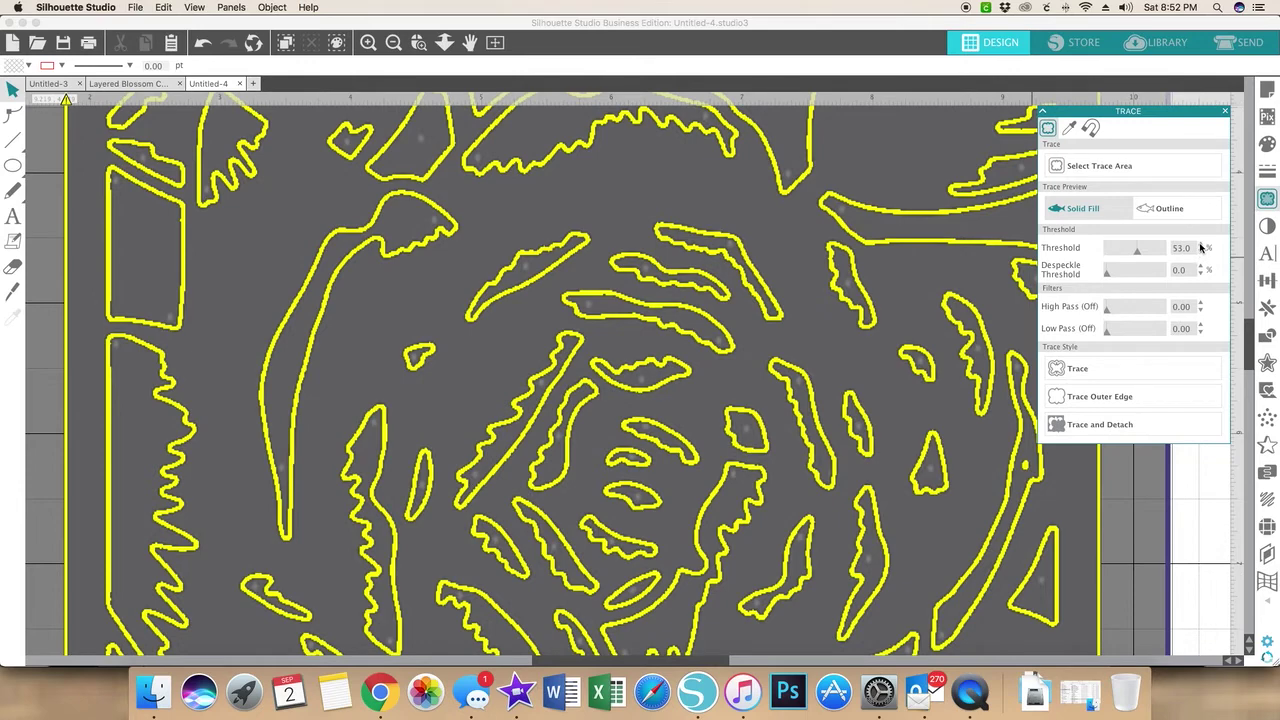
{"action": "left_click", "coordinate": [1203, 246]}
{"action": "left_click", "coordinate": [1203, 246]}
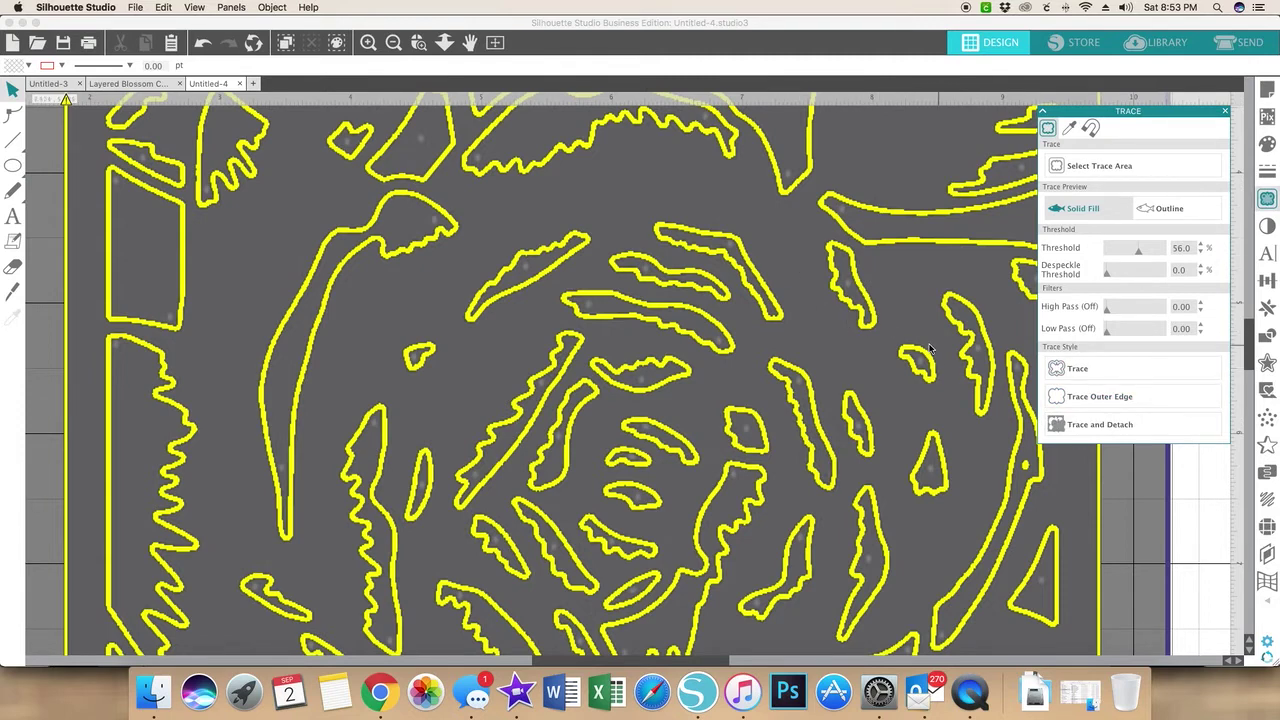
{"action": "left_click", "coordinate": [1078, 368]}
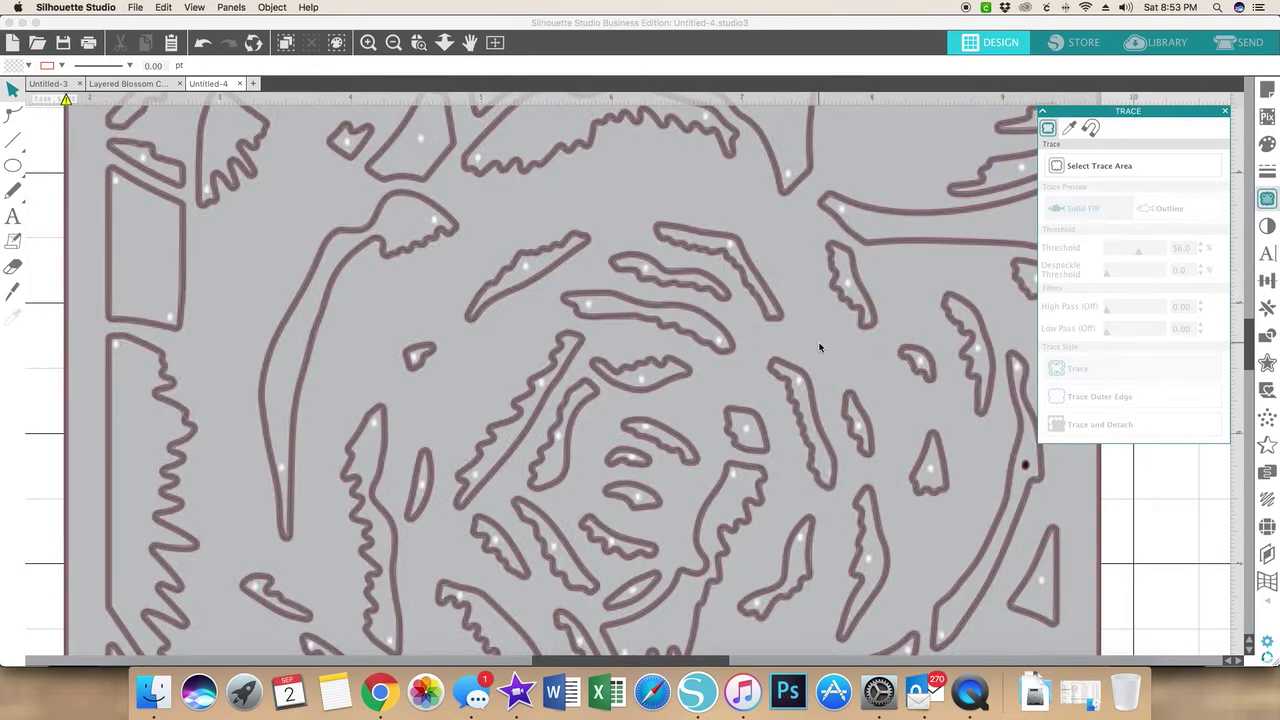
{"action": "mouse_move", "coordinate": [822, 375]}
{"action": "left_mouse_down"}
{"action": "mouse_move", "coordinate": [7, 387]}
{"action": "mouse_move", "coordinate": [57, 392]}
{"action": "mouse_move", "coordinate": [10, 385]}
{"action": "mouse_move", "coordinate": [20, 378]}
{"action": "left_mouse_up"}
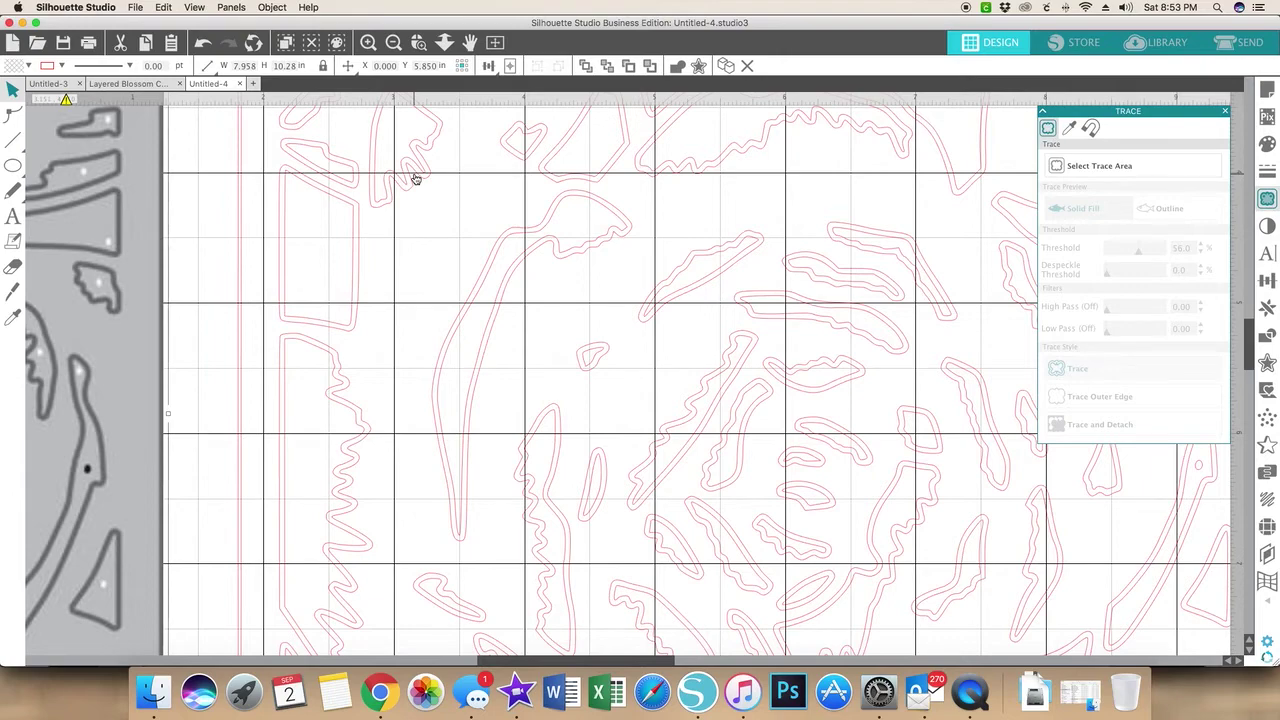
- Scroll the view up and left to the top-left corner of the traced rose
{"action": "scroll", "coordinate": [416, 179], "scroll_direction": "up", "scroll_amount": 10}
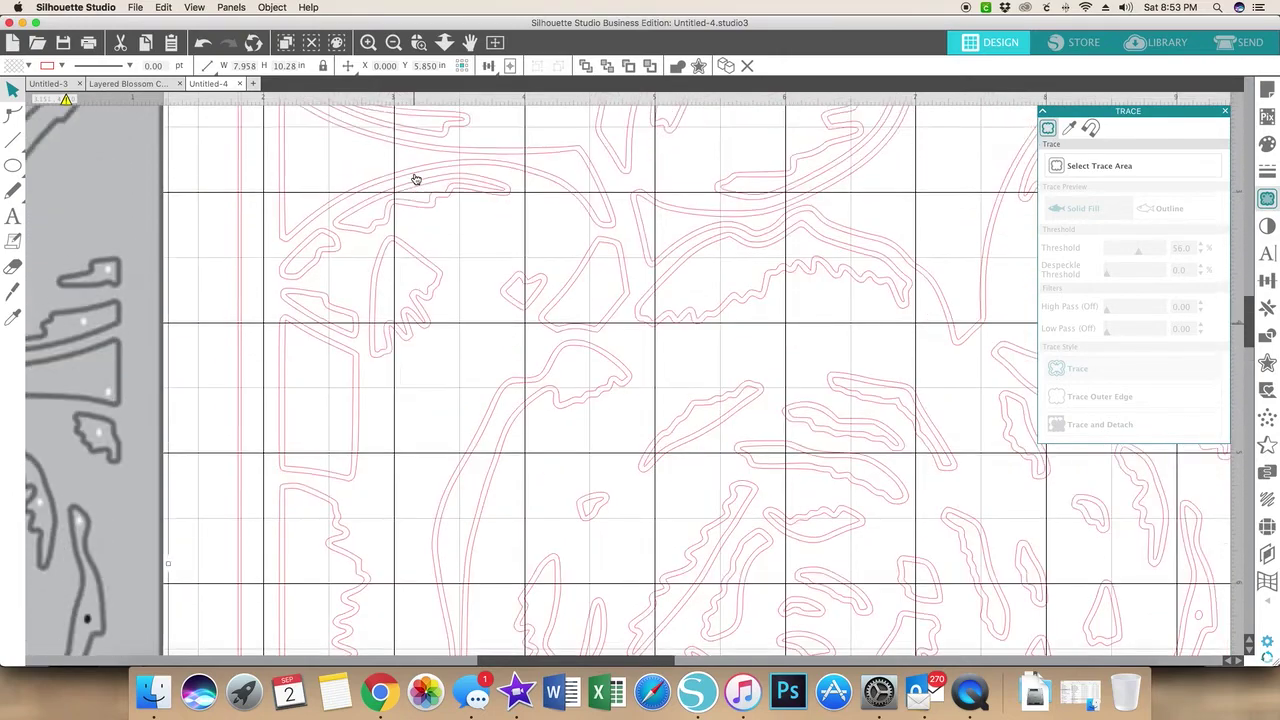
{"action": "scroll", "coordinate": [416, 179], "scroll_direction": "up", "scroll_amount": 4}
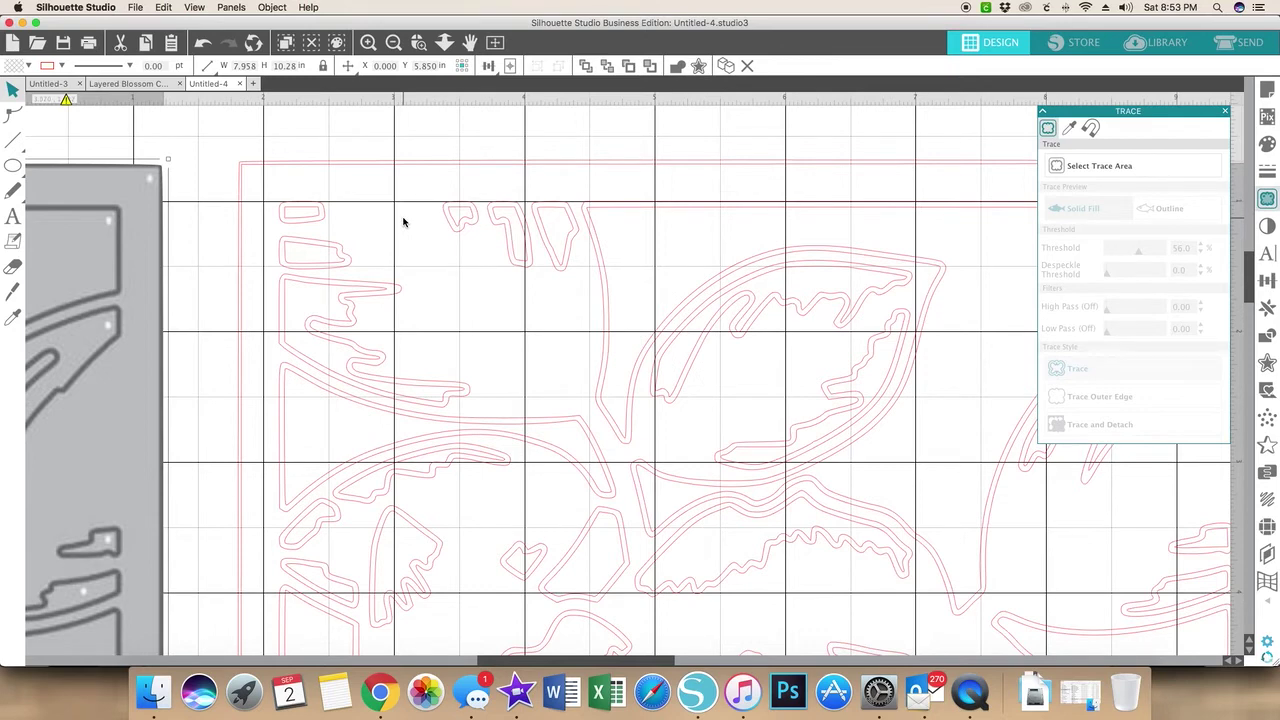
{"action": "scroll", "coordinate": [403, 222], "scroll_direction": "left", "scroll_amount": 1}
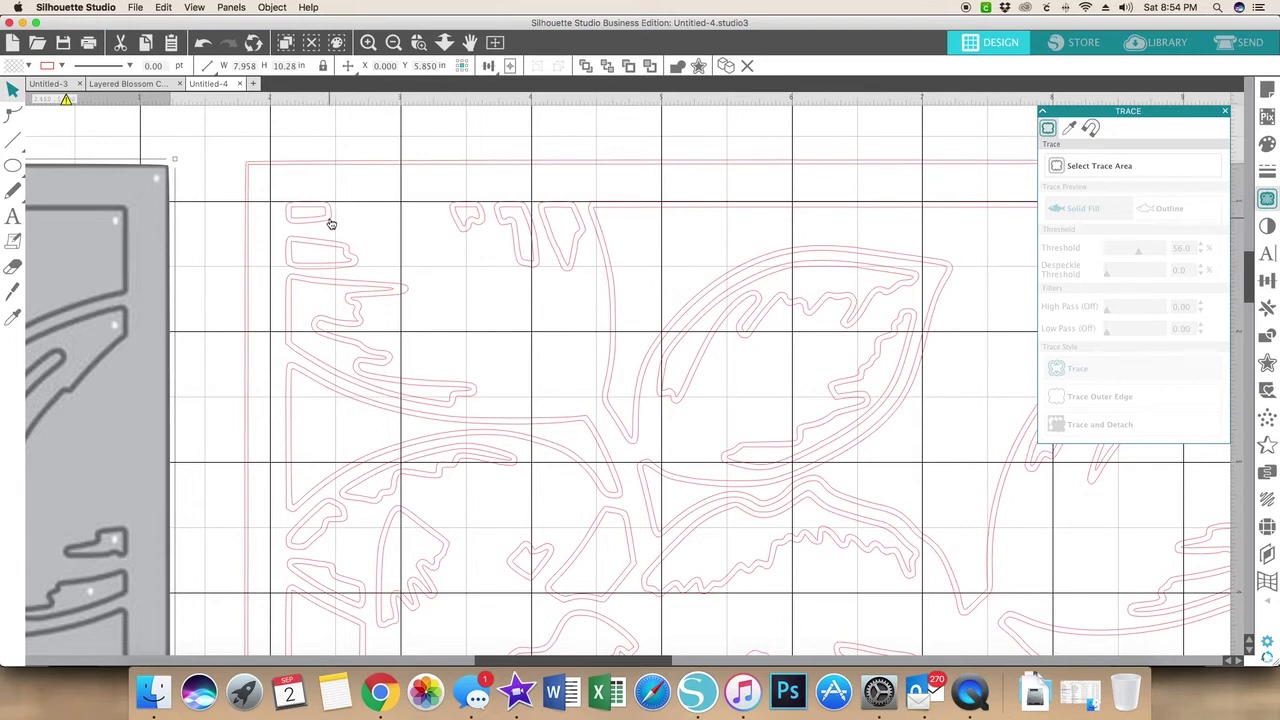
- Apply Release Compound Path to the traced rose from its context menu, then deselect
{"action": "right_click", "coordinate": [331, 224]}
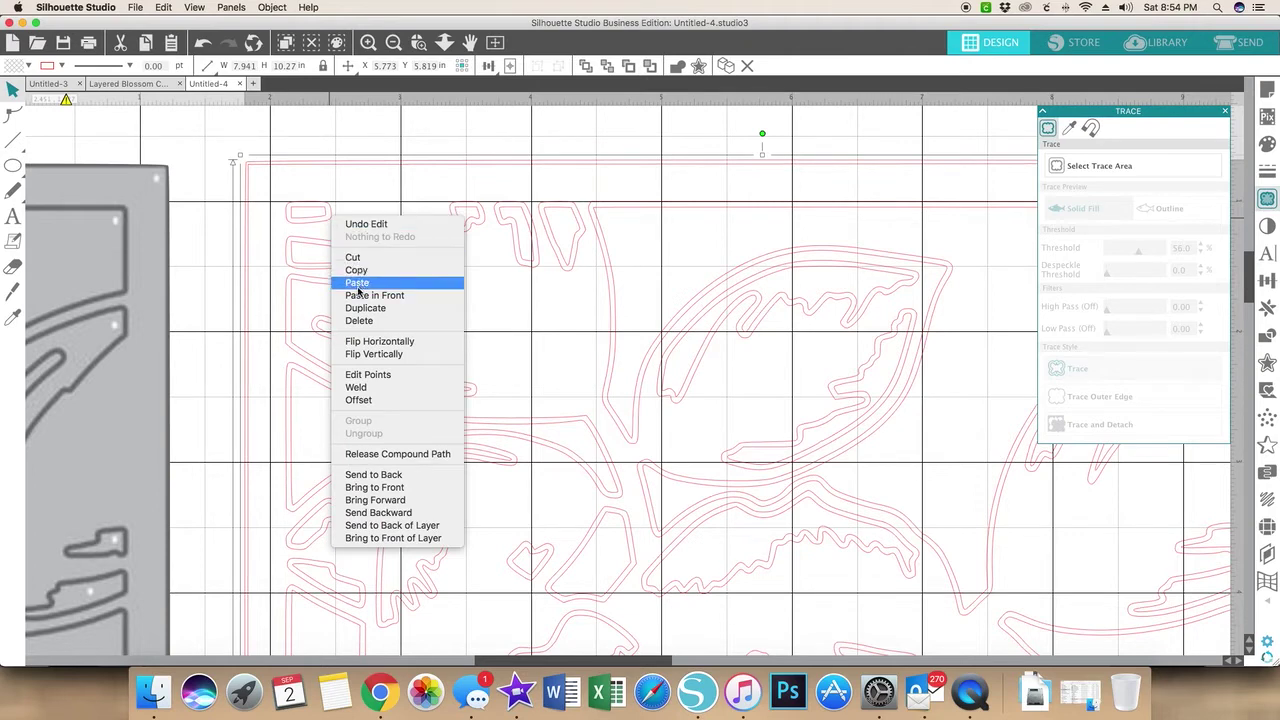
{"action": "left_click", "coordinate": [374, 455]}
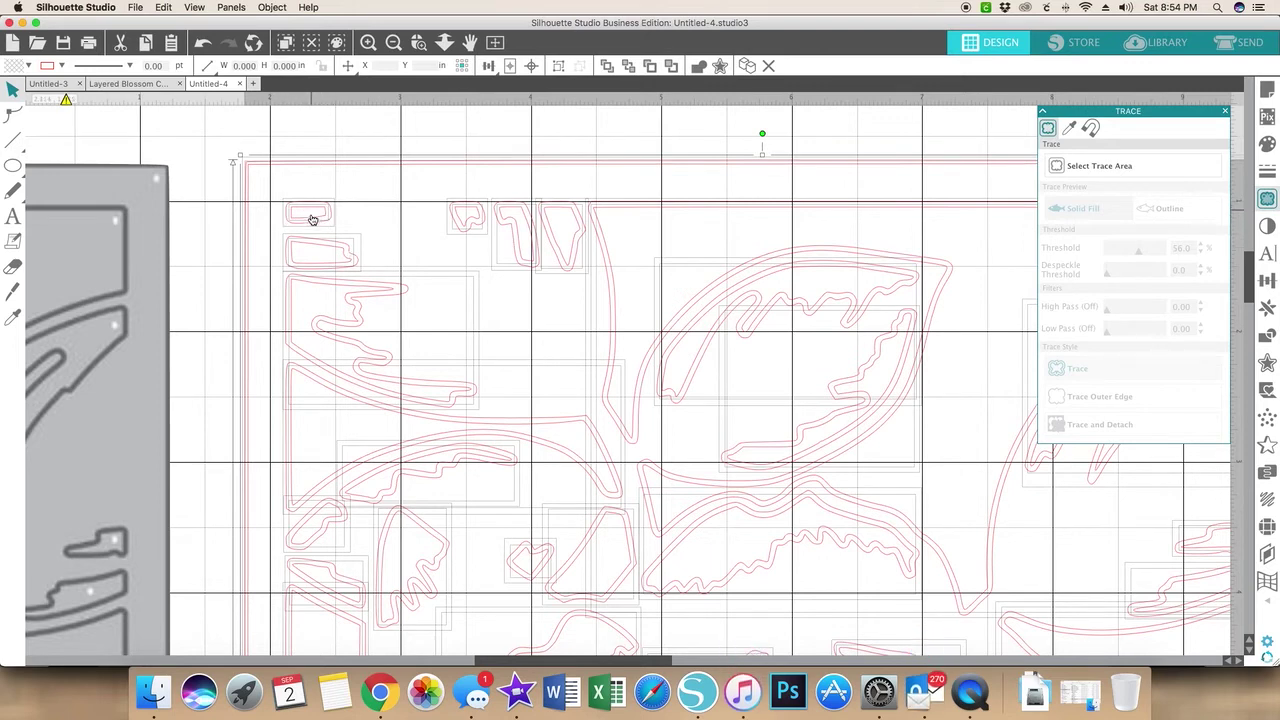
{"action": "left_click", "coordinate": [203, 312]}
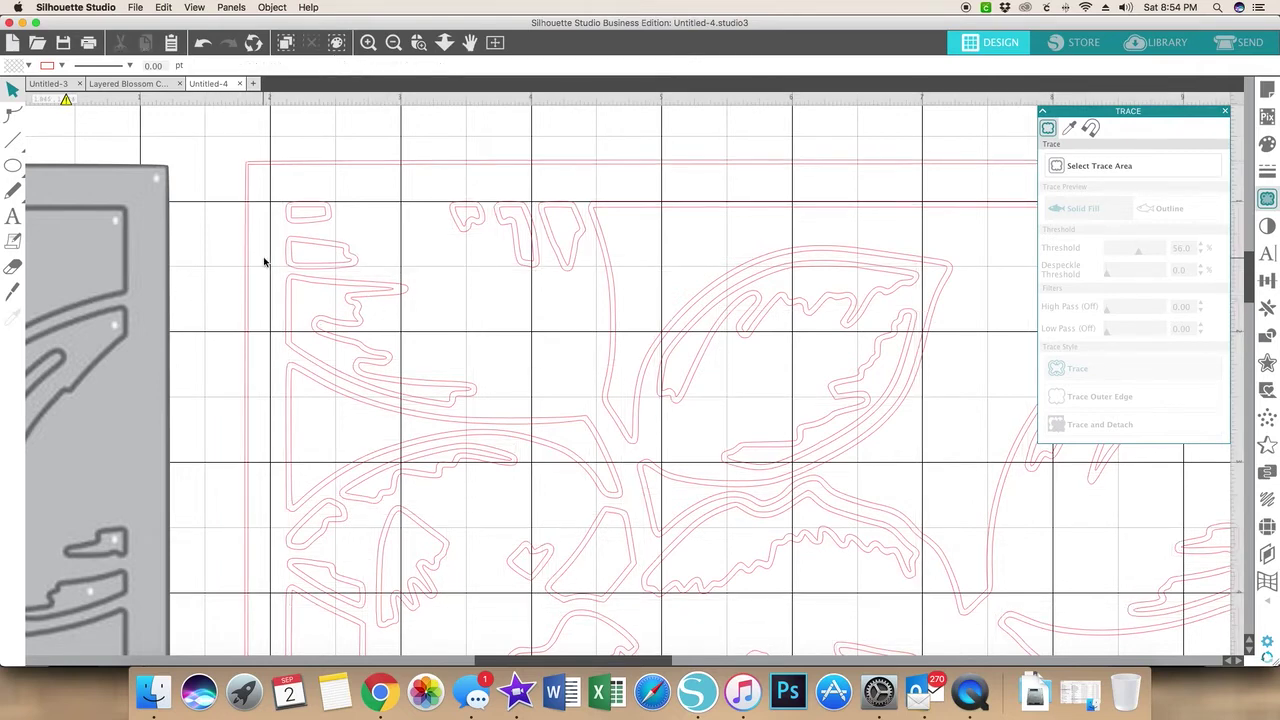
- Drag the outer border edge away from the design and delete it
{"action": "scroll", "coordinate": [333, 240], "scroll_direction": "left", "scroll_amount": 2}
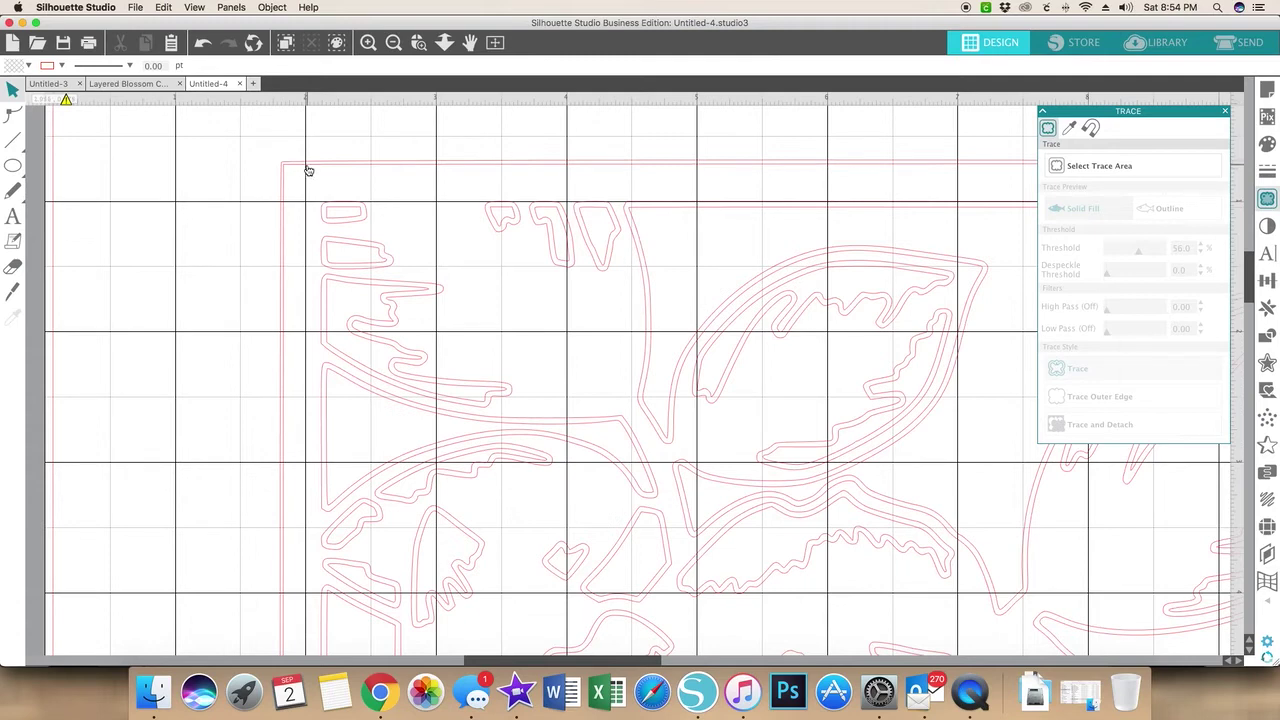
{"action": "left_click_drag", "start_coordinate": [309, 171], "coordinate": [81, 199]}
{"action": "left_click", "coordinate": [81, 202]}
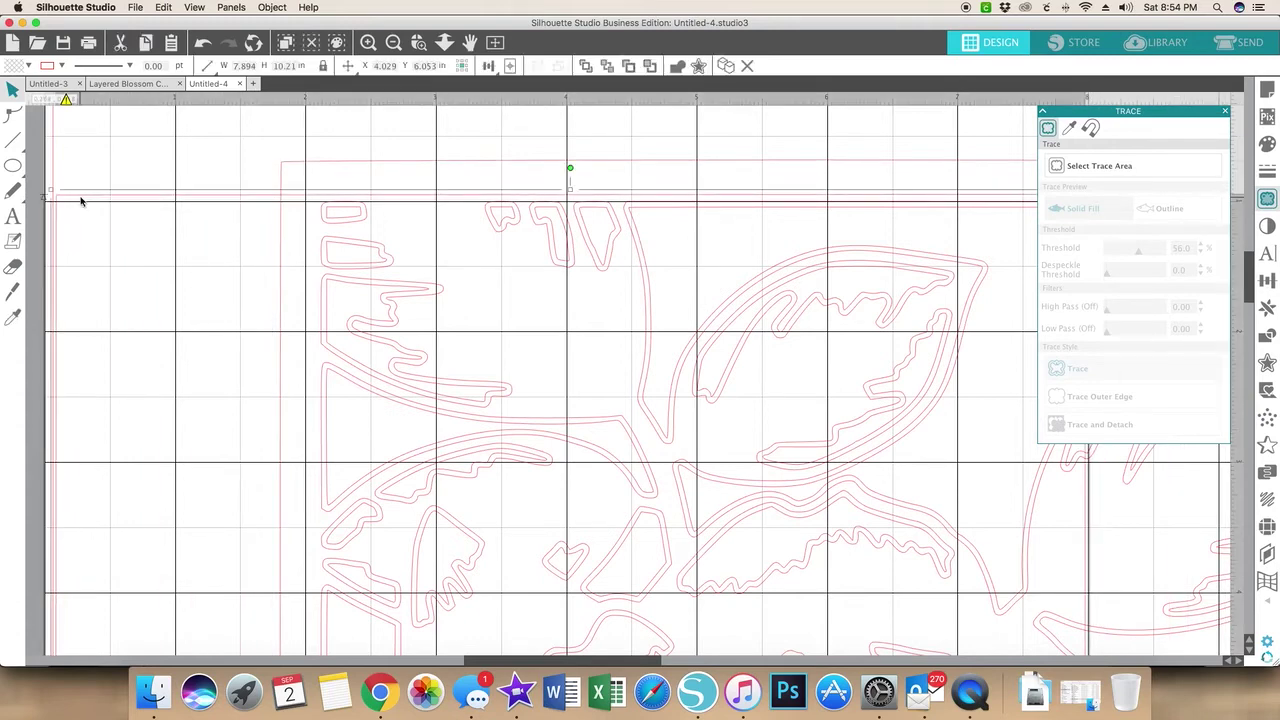
{"action": "key", "text": "Delete"}
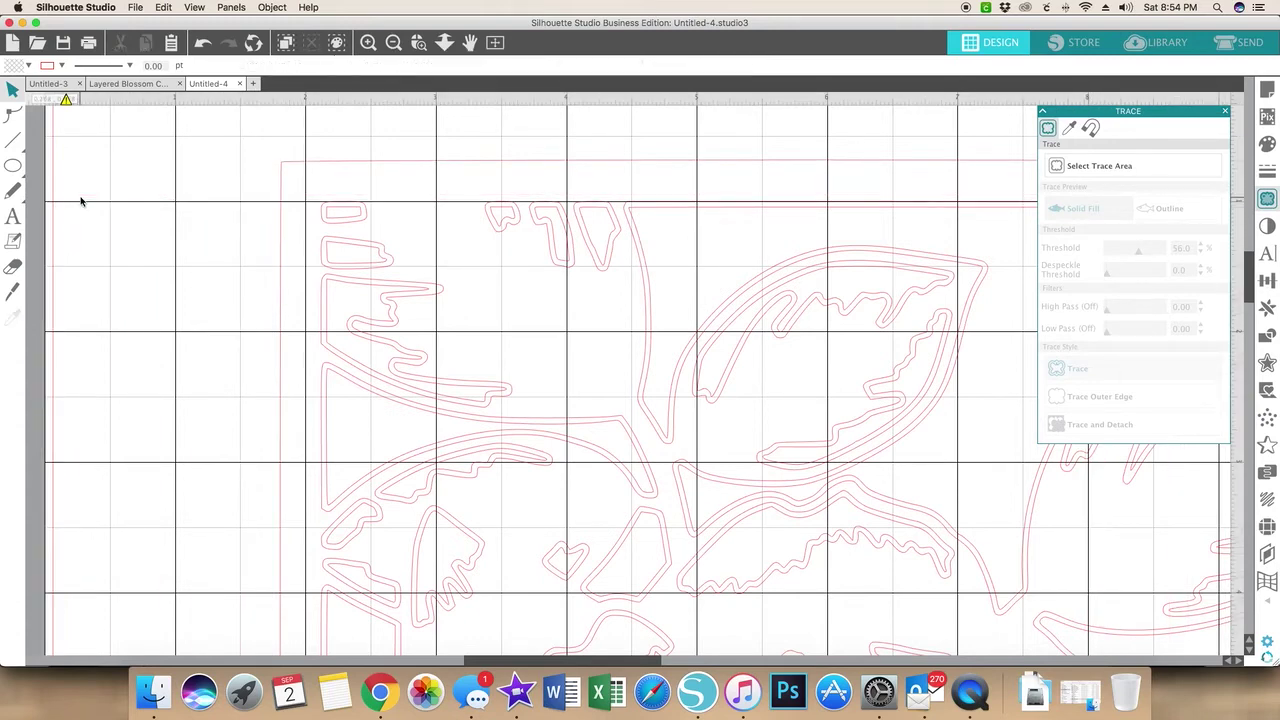
- Move several small inner pieces, a wing-shaped piece and the large arc onto the left pile
{"action": "scroll", "coordinate": [81, 202], "scroll_direction": "up", "scroll_amount": 3}
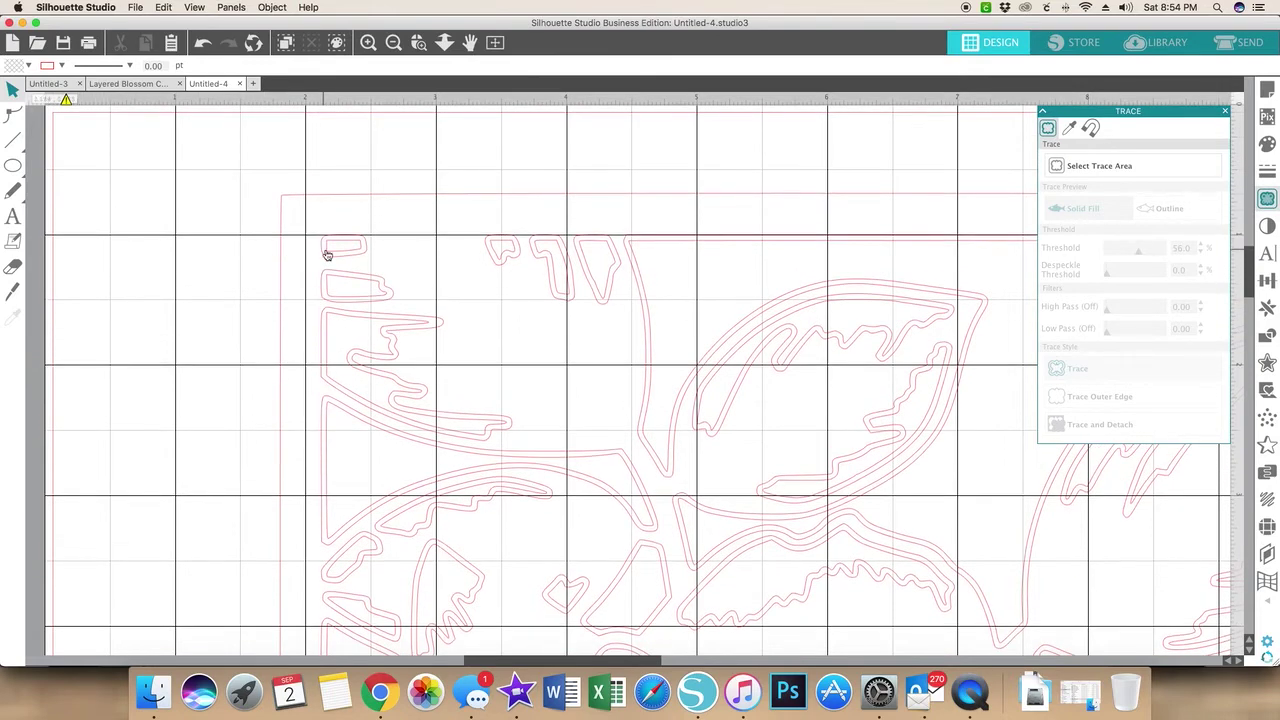
{"action": "left_click_drag", "start_coordinate": [329, 255], "coordinate": [118, 276]}
{"action": "left_click_drag", "start_coordinate": [331, 283], "coordinate": [124, 262]}
{"action": "left_click", "coordinate": [457, 249]}
{"action": "left_click_drag", "start_coordinate": [495, 253], "coordinate": [140, 263]}
{"action": "left_click_drag", "start_coordinate": [543, 251], "coordinate": [143, 272]}
{"action": "left_click", "coordinate": [437, 329]}
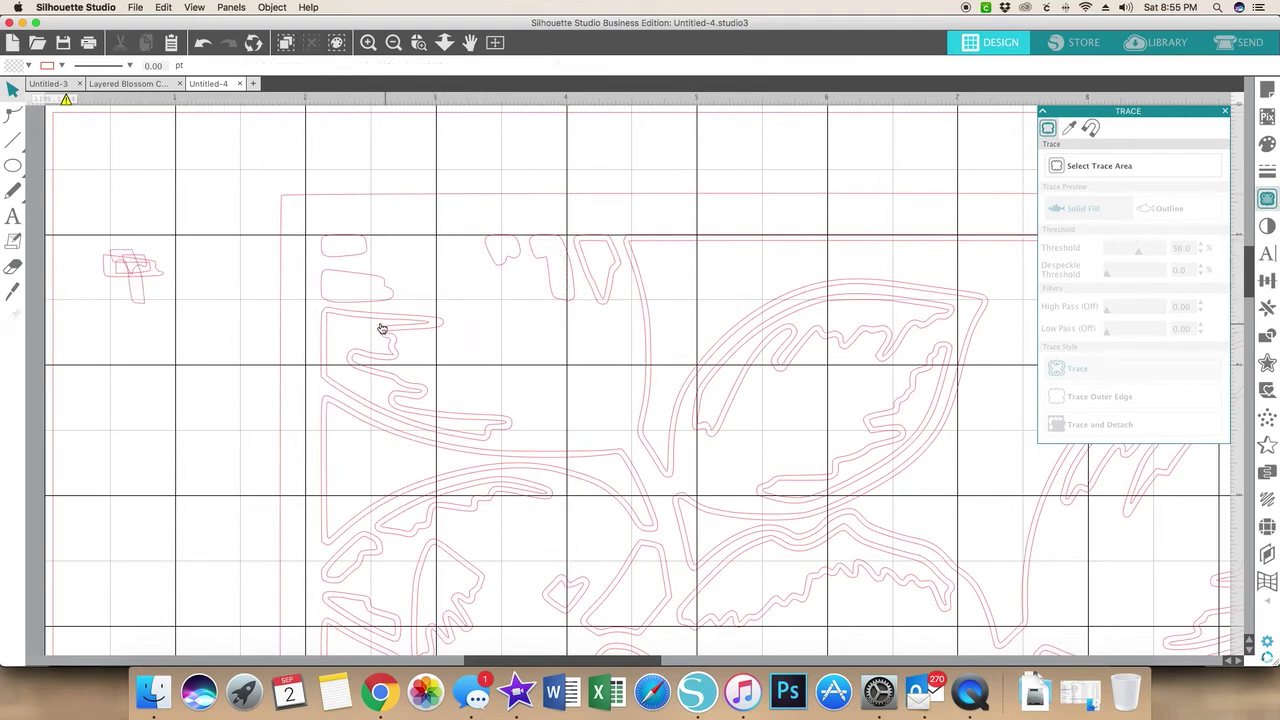
{"action": "left_click_drag", "start_coordinate": [381, 327], "coordinate": [100, 246]}
{"action": "left_click", "coordinate": [240, 266]}
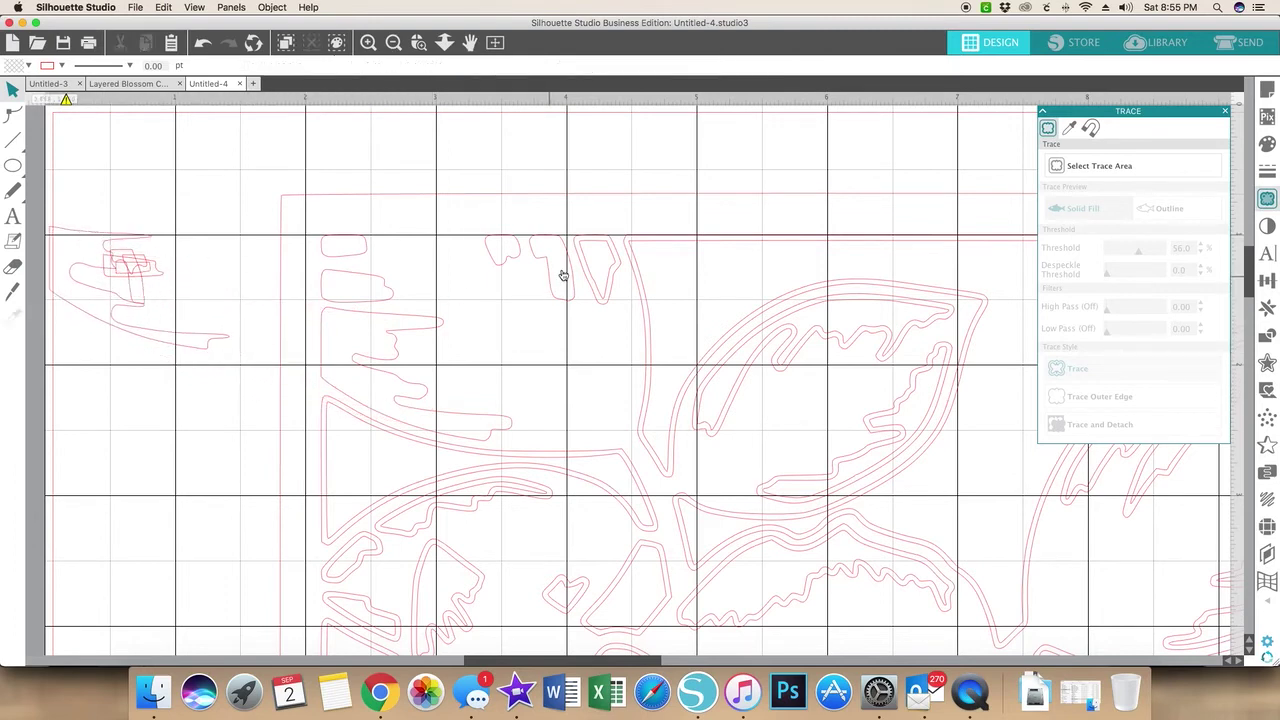
{"action": "left_click_drag", "start_coordinate": [590, 271], "coordinate": [117, 263]}
{"action": "left_click", "coordinate": [232, 290]}
{"action": "left_click_drag", "start_coordinate": [489, 469], "coordinate": [131, 290]}
- Add the lower arc pieces and a leaf shape to the top-left pile
{"action": "left_click_drag", "start_coordinate": [5, 245], "coordinate": [5, 245]}
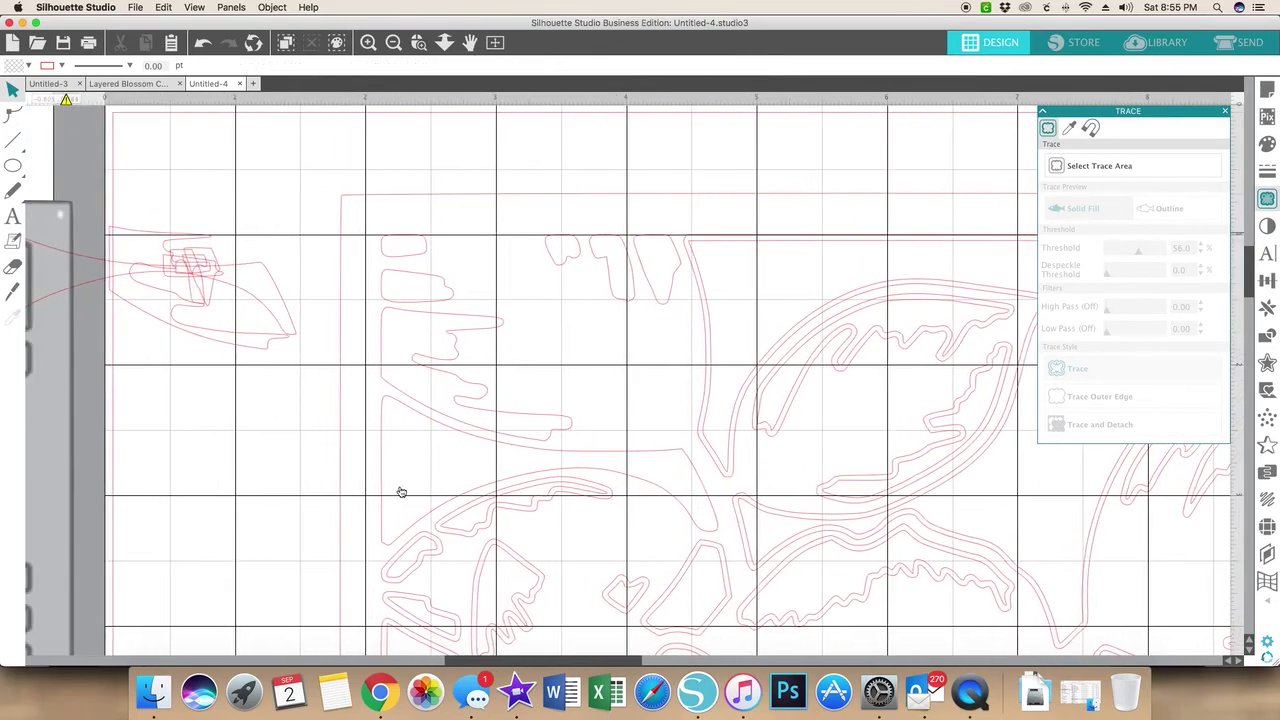
{"action": "left_click", "coordinate": [451, 508]}
{"action": "left_click_drag", "start_coordinate": [451, 508], "coordinate": [123, 283]}
{"action": "left_click", "coordinate": [363, 531]}
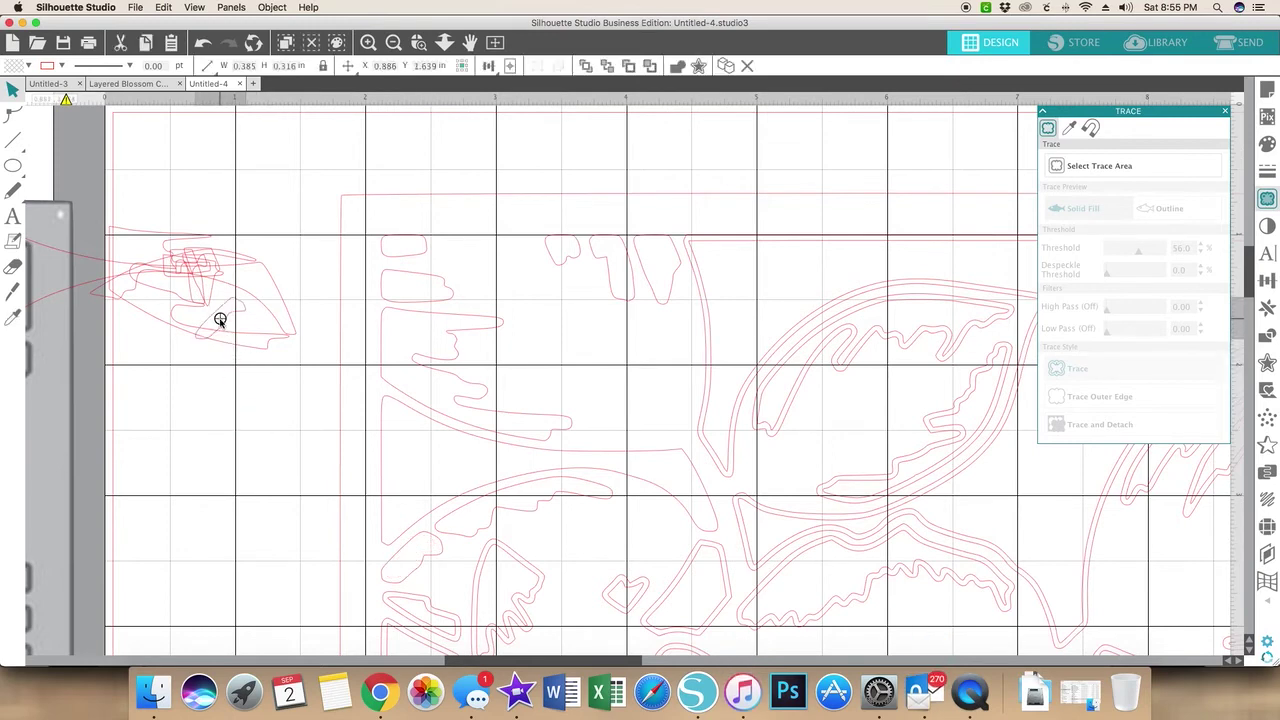
{"action": "left_click_drag", "start_coordinate": [486, 587], "coordinate": [189, 300]}
{"action": "scroll", "coordinate": [189, 300], "scroll_direction": "down", "scroll_amount": 1}
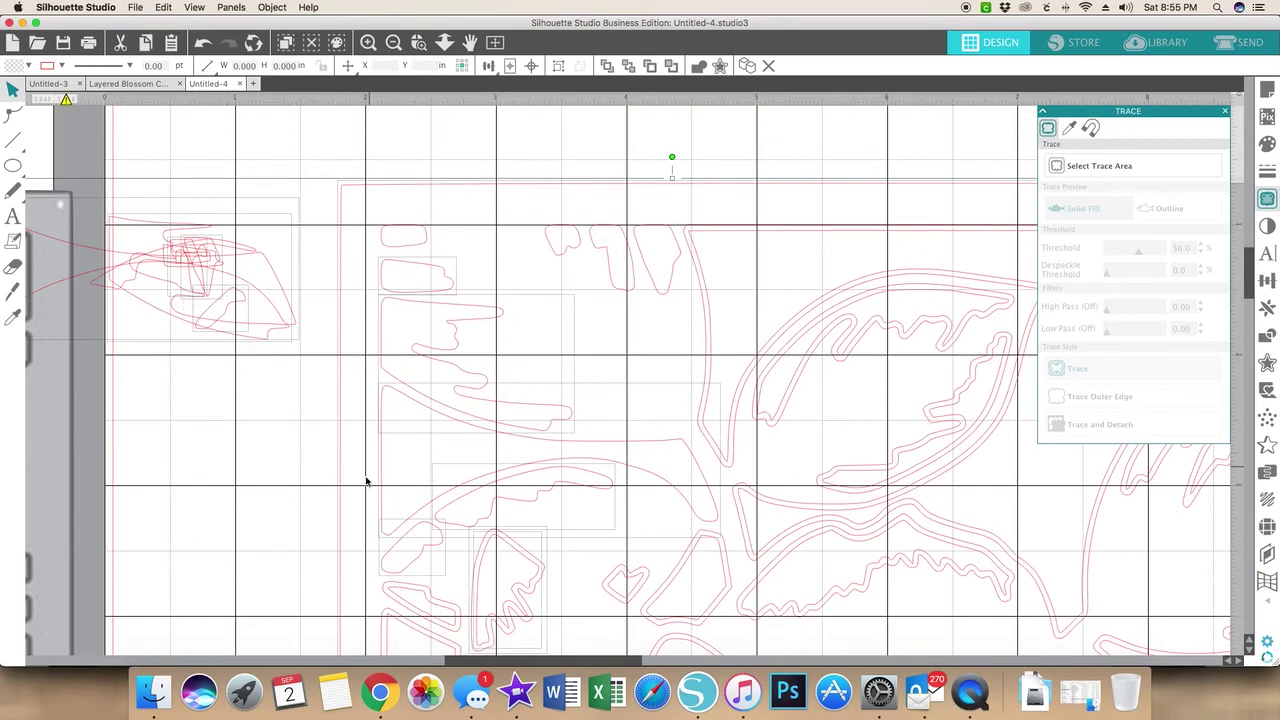
{"action": "left_click", "coordinate": [493, 545]}
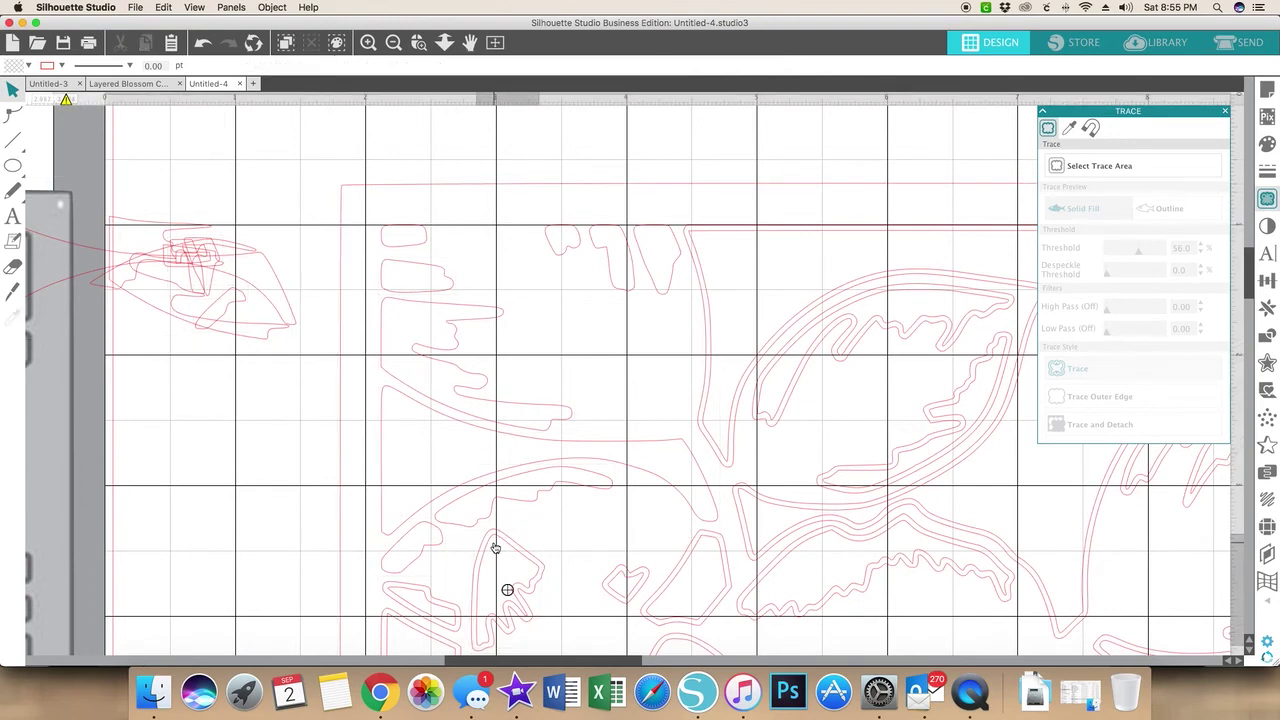
{"action": "left_click", "coordinate": [214, 258]}
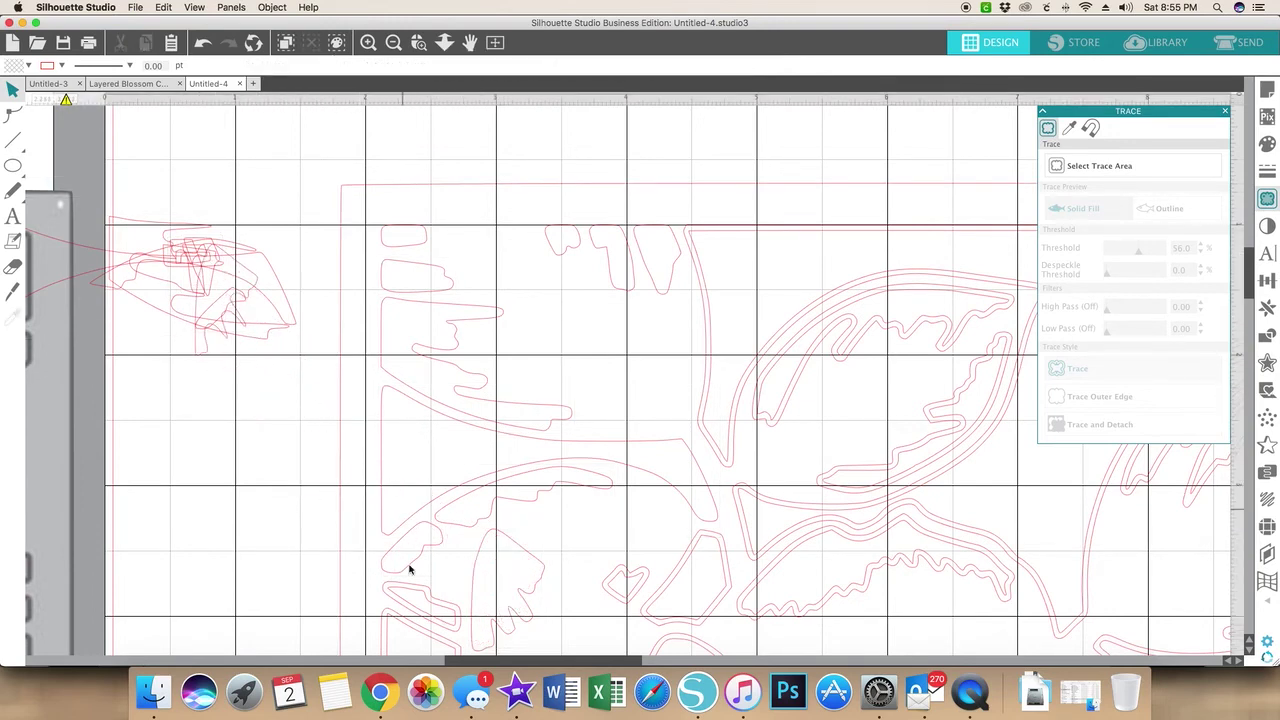
{"action": "left_click", "coordinate": [203, 316]}
{"action": "left_click", "coordinate": [323, 508]}
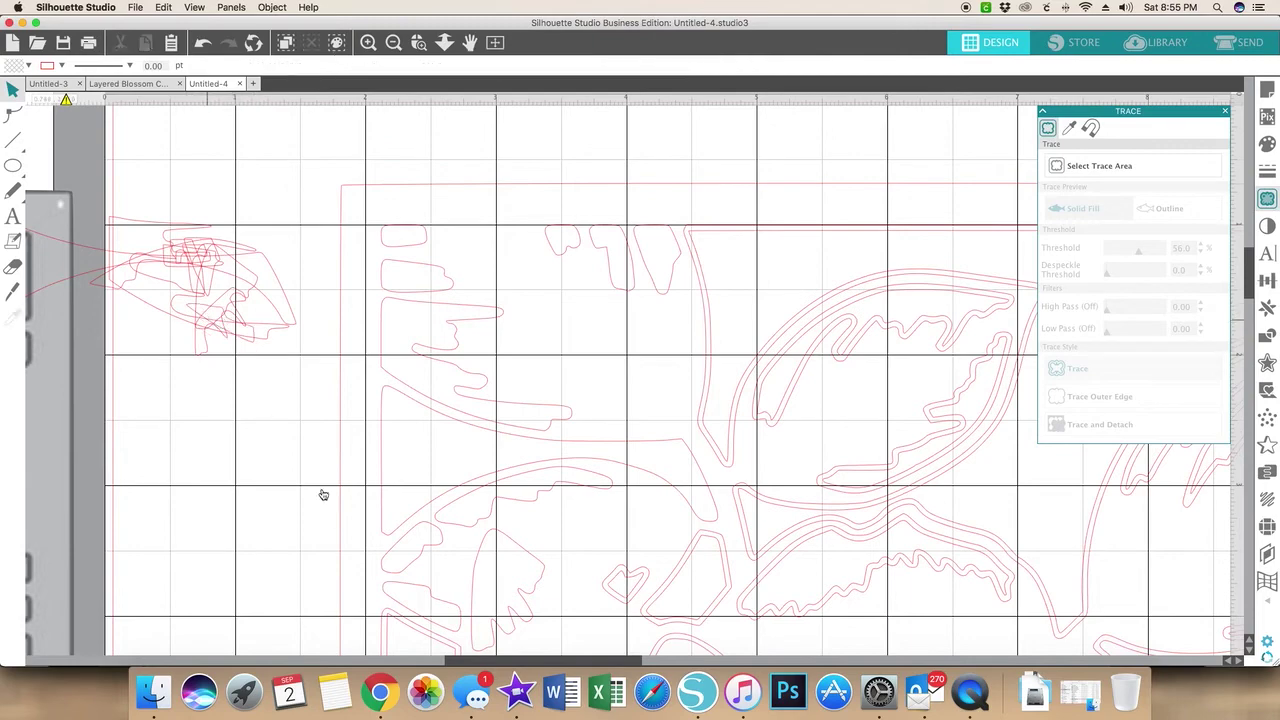
{"action": "left_click_drag", "start_coordinate": [383, 603], "coordinate": [243, 310]}
- Move another inner shape and the small heart-shaped outline onto the top-left pile
{"action": "scroll", "coordinate": [273, 322], "scroll_direction": "down", "scroll_amount": 5}
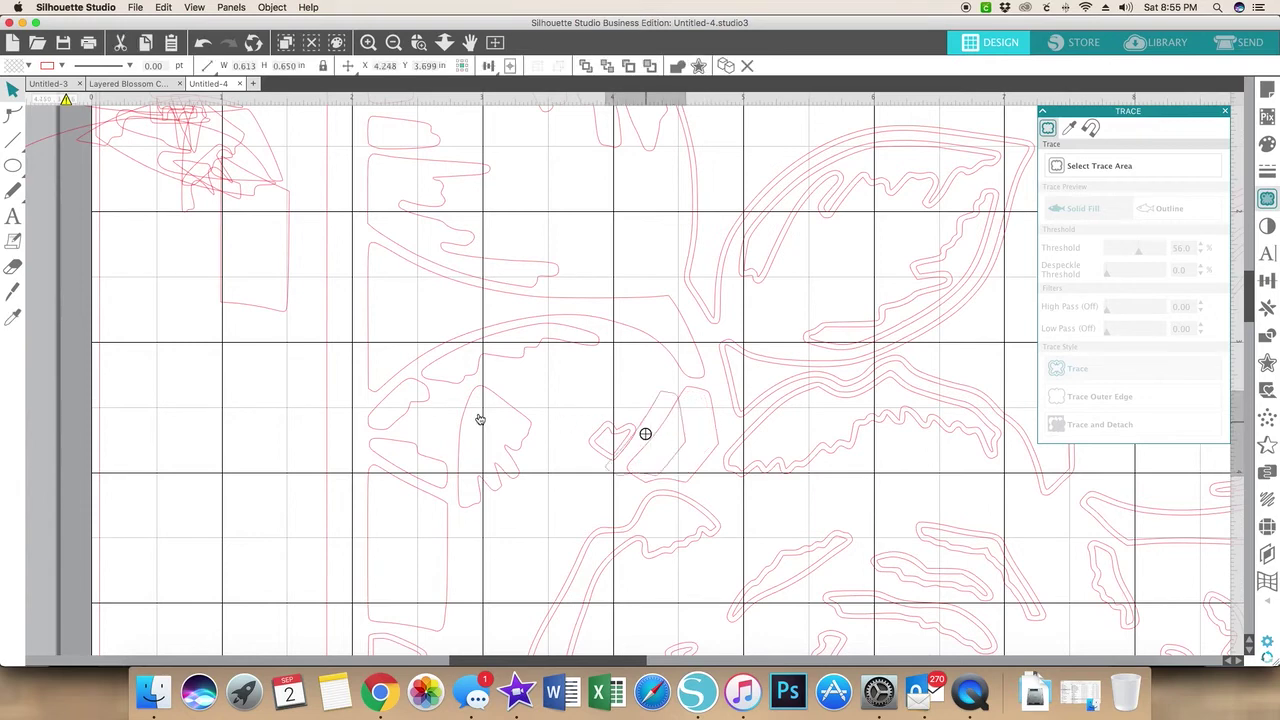
{"action": "left_click", "coordinate": [186, 150]}
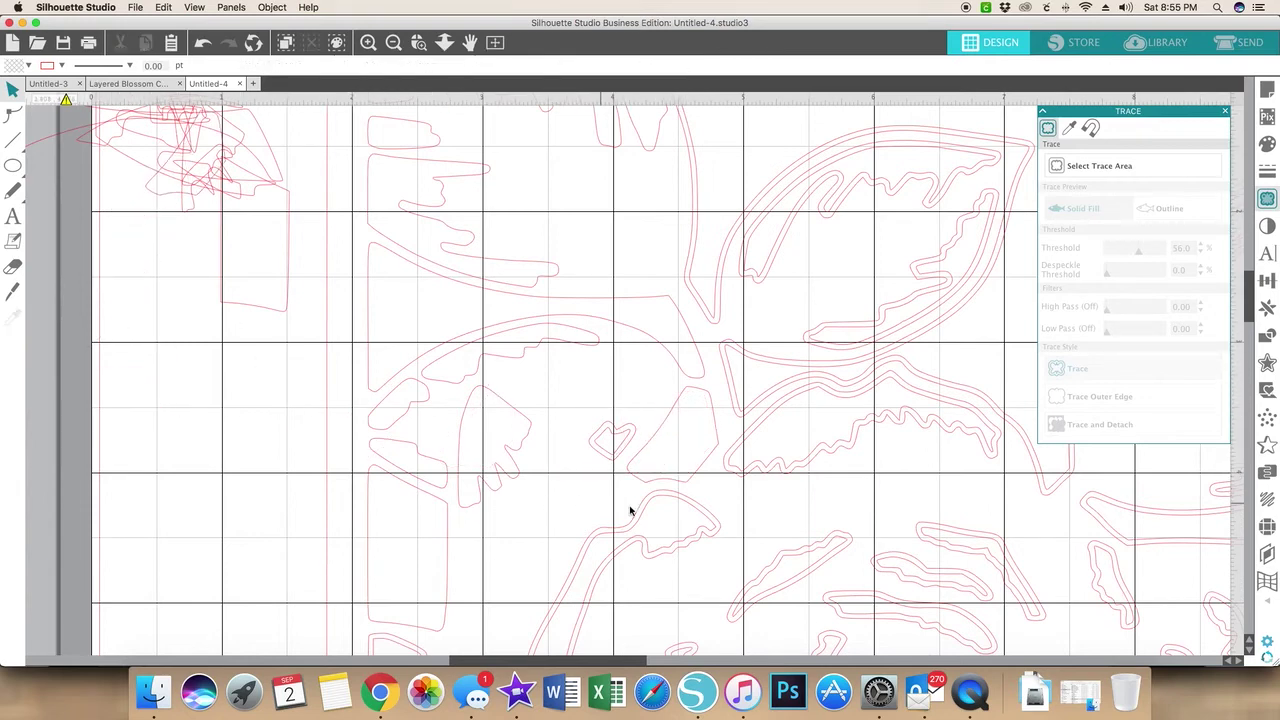
{"action": "left_click", "coordinate": [538, 478]}
{"action": "left_click_drag", "start_coordinate": [538, 478], "coordinate": [151, 297]}
{"action": "left_click", "coordinate": [530, 605]}
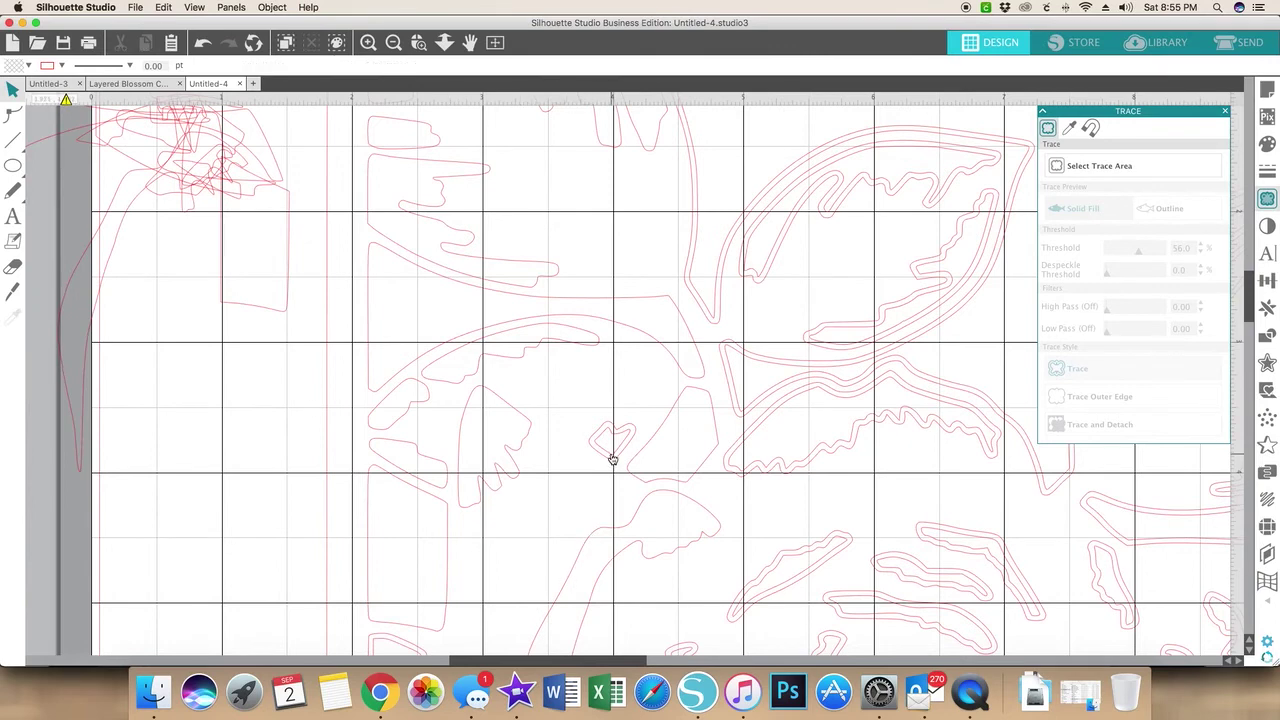
{"action": "left_click_drag", "start_coordinate": [612, 458], "coordinate": [209, 191]}
{"action": "left_click", "coordinate": [301, 320]}
- Move the zigzag outline and the tall jagged outline to the far left
{"action": "scroll", "coordinate": [369, 374], "scroll_direction": "down", "scroll_amount": 10}
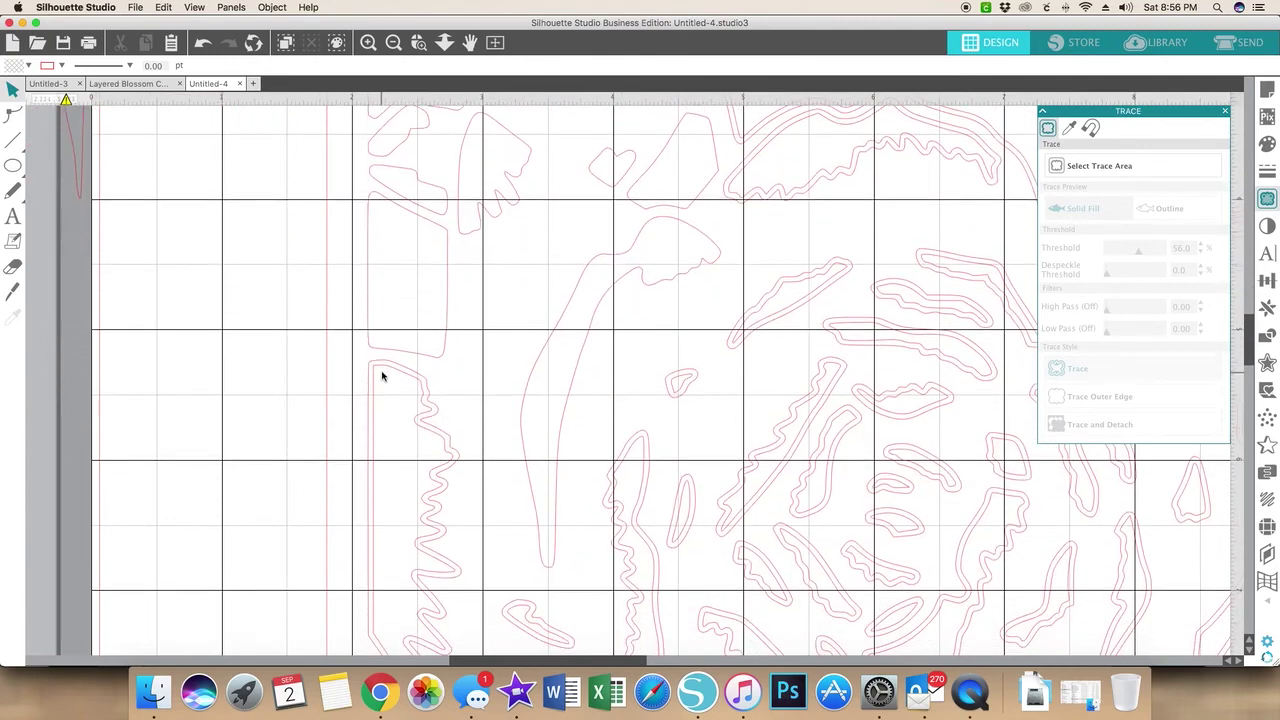
{"action": "left_click_drag", "start_coordinate": [381, 375], "coordinate": [82, 212]}
{"action": "left_click", "coordinate": [294, 356]}
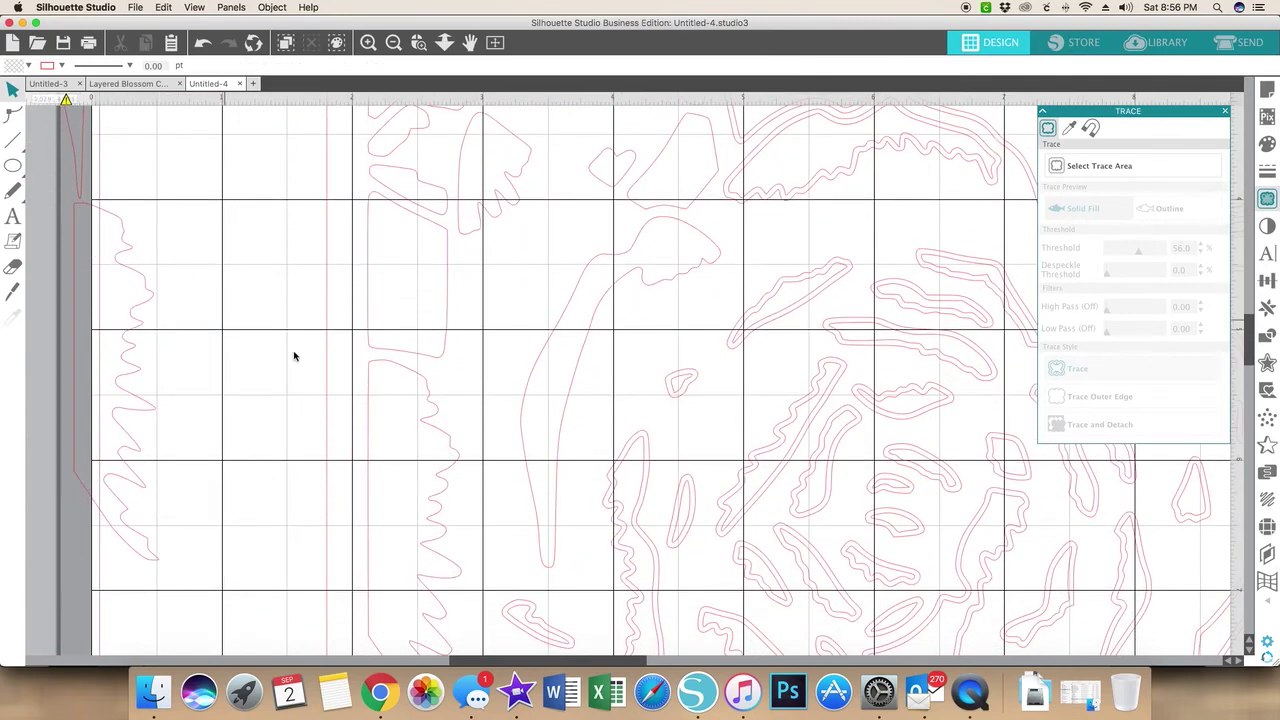
{"action": "left_click", "coordinate": [608, 478]}
{"action": "left_click", "coordinate": [559, 400]}
{"action": "left_click_drag", "start_coordinate": [628, 460], "coordinate": [48, 299]}
{"action": "left_click", "coordinate": [360, 514]}
- Revert the accidental nudge of the small bottom outline with two undos, then redo twice
{"action": "left_click_drag", "start_coordinate": [519, 607], "coordinate": [505, 603]}
{"action": "left_click", "coordinate": [471, 560]}
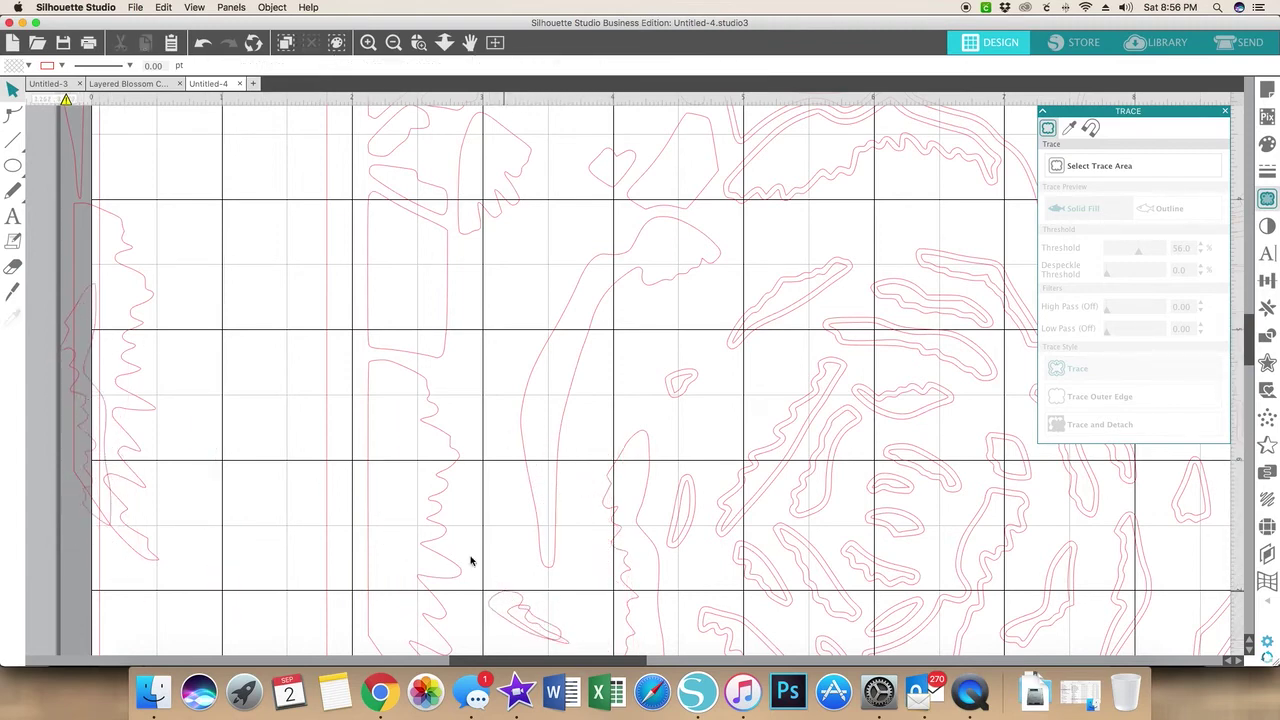
{"action": "left_click", "coordinate": [201, 43]}
{"action": "left_click", "coordinate": [201, 43]}
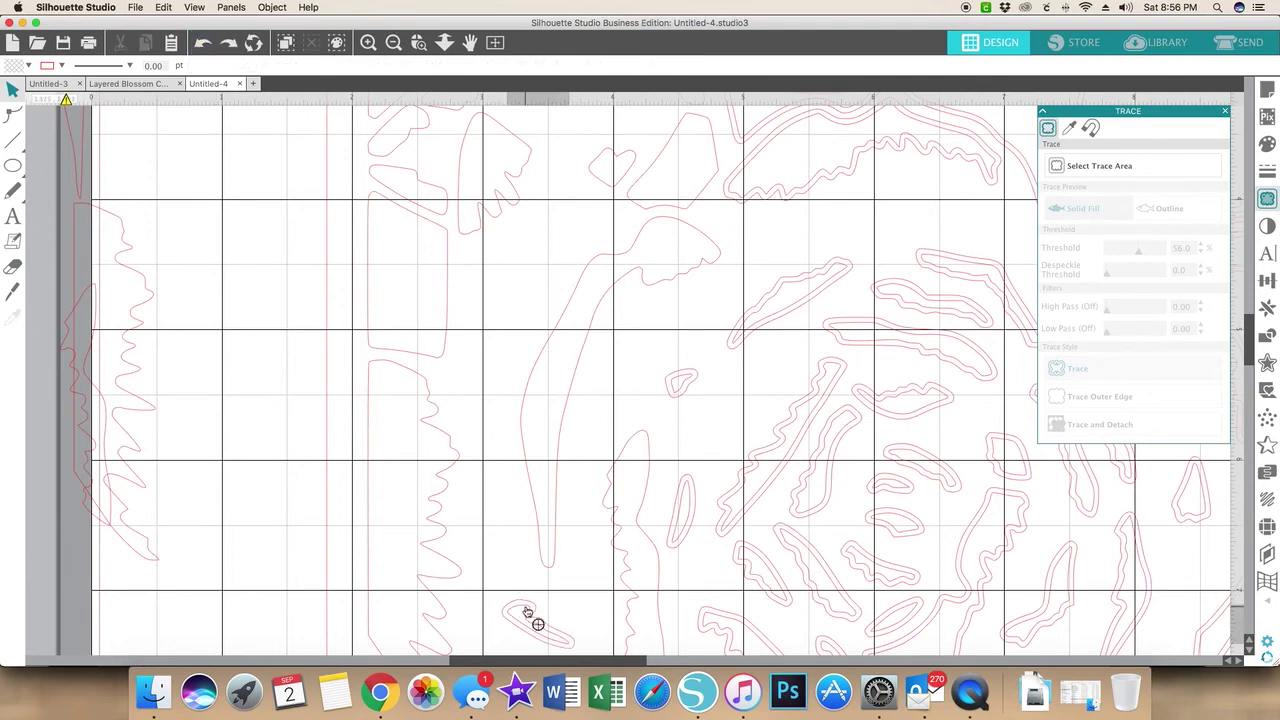
{"action": "key", "text": "super+shift+z"}
{"action": "key", "text": "super+shift+z"}
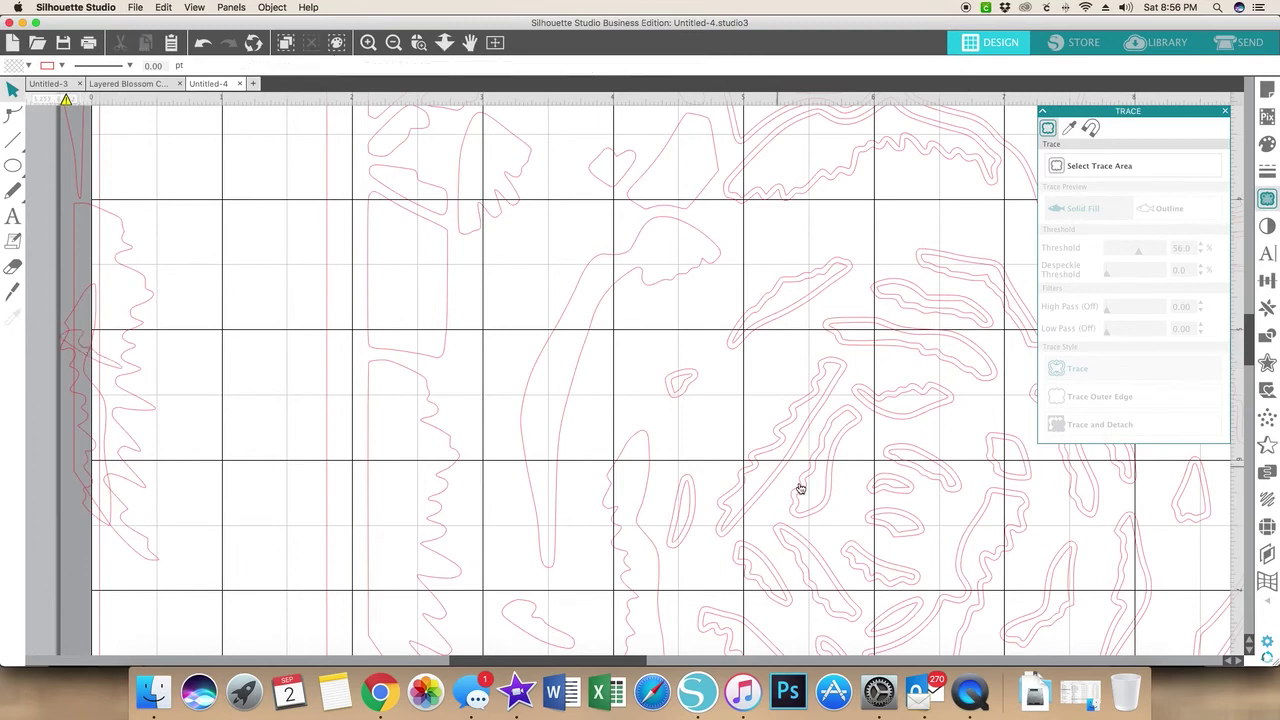
{"action": "key", "text": "super+shift+z"}
{"action": "key", "text": "super+shift+z"}
{"action": "key", "text": "super+shift+z"}
{"action": "key", "text": "super+shift+z"}
{"action": "key", "text": "super+shift+z"}
{"action": "key", "text": "super+shift+z"}
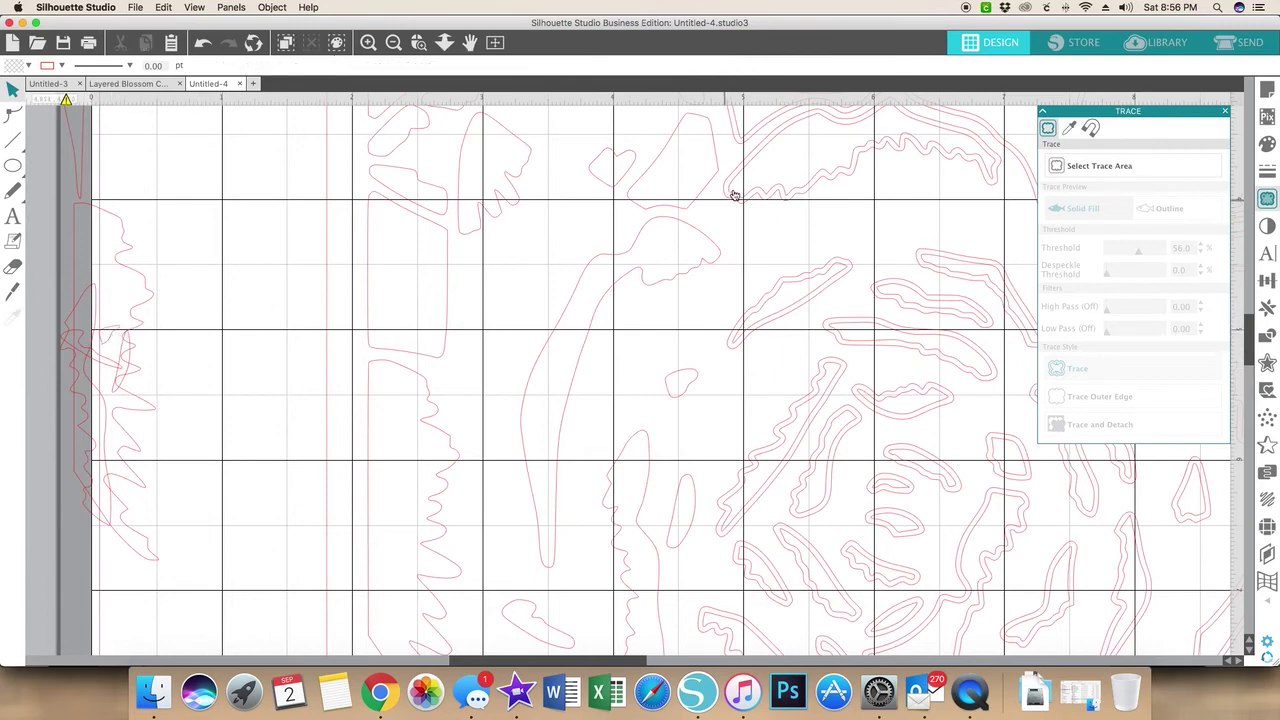
- Pick out petal inner offset lines and drag the first two onto the left stack
{"action": "key", "text": "super+shift+z"}
{"action": "scroll", "coordinate": [123, 283], "scroll_direction": "left", "scroll_amount": 2}
{"action": "left_click", "coordinate": [843, 288]}
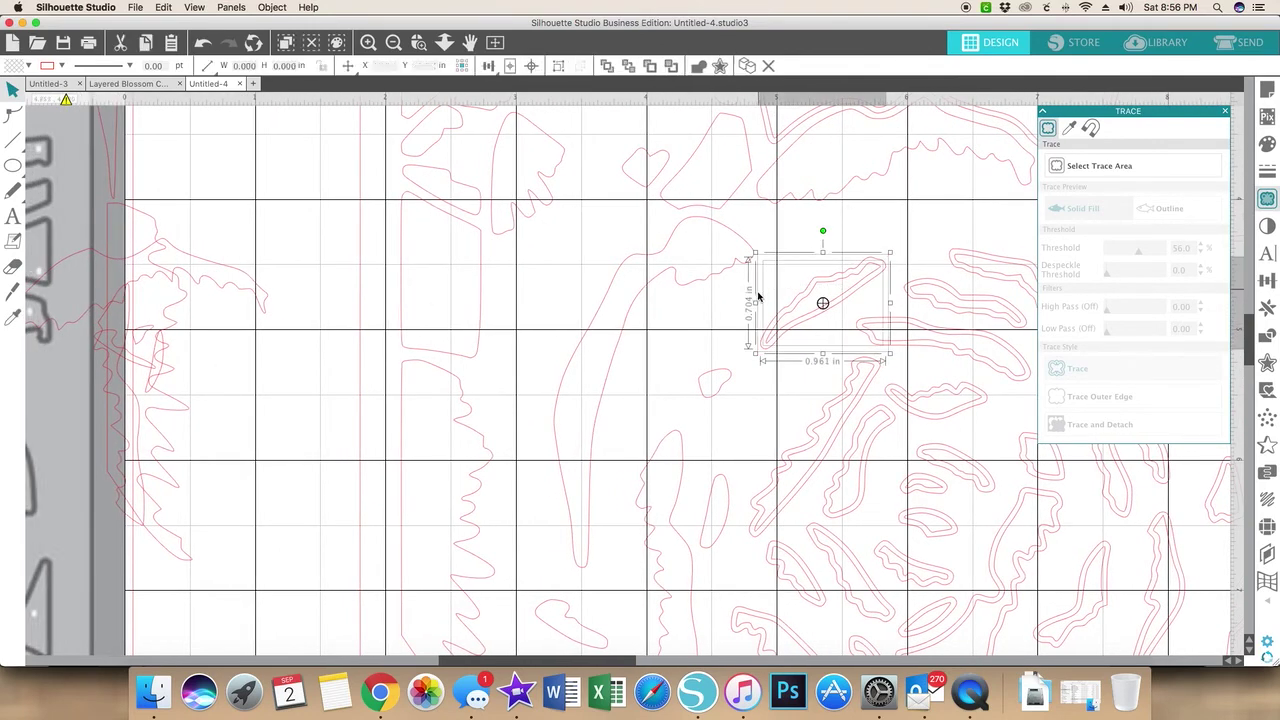
{"action": "left_click", "coordinate": [779, 307]}
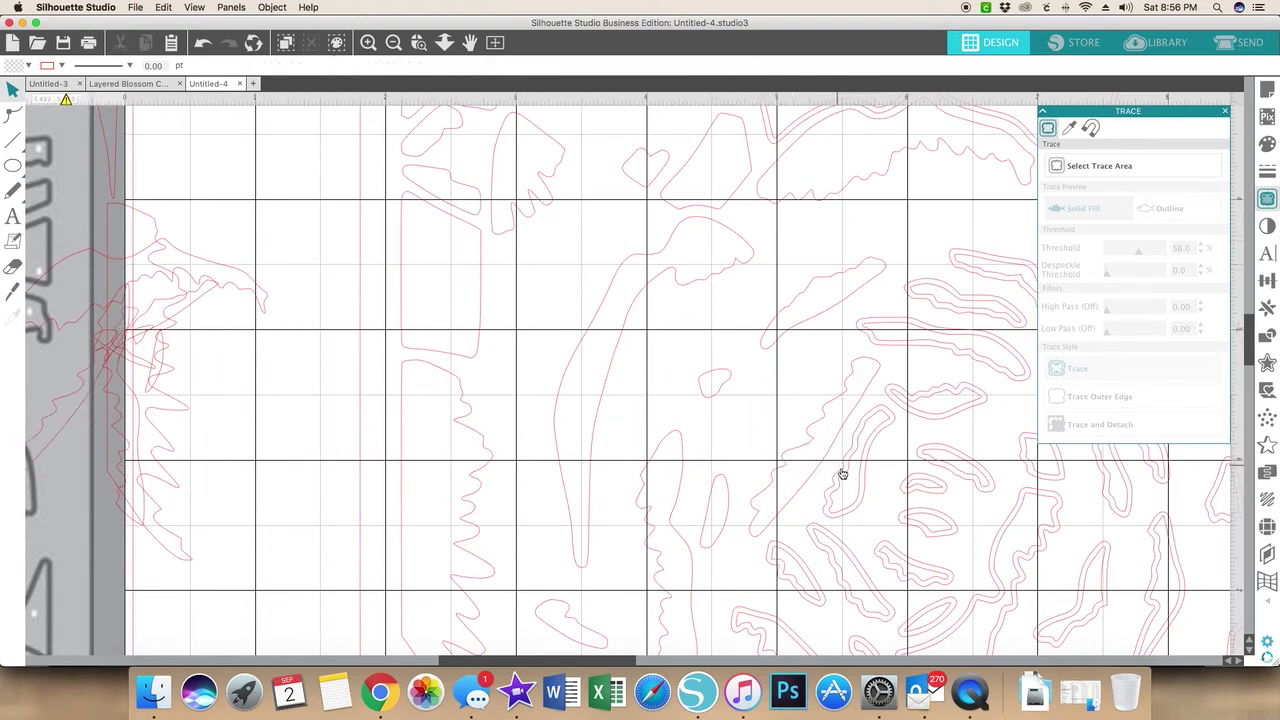
{"action": "left_click", "coordinate": [130, 372]}
{"action": "left_click", "coordinate": [285, 411]}
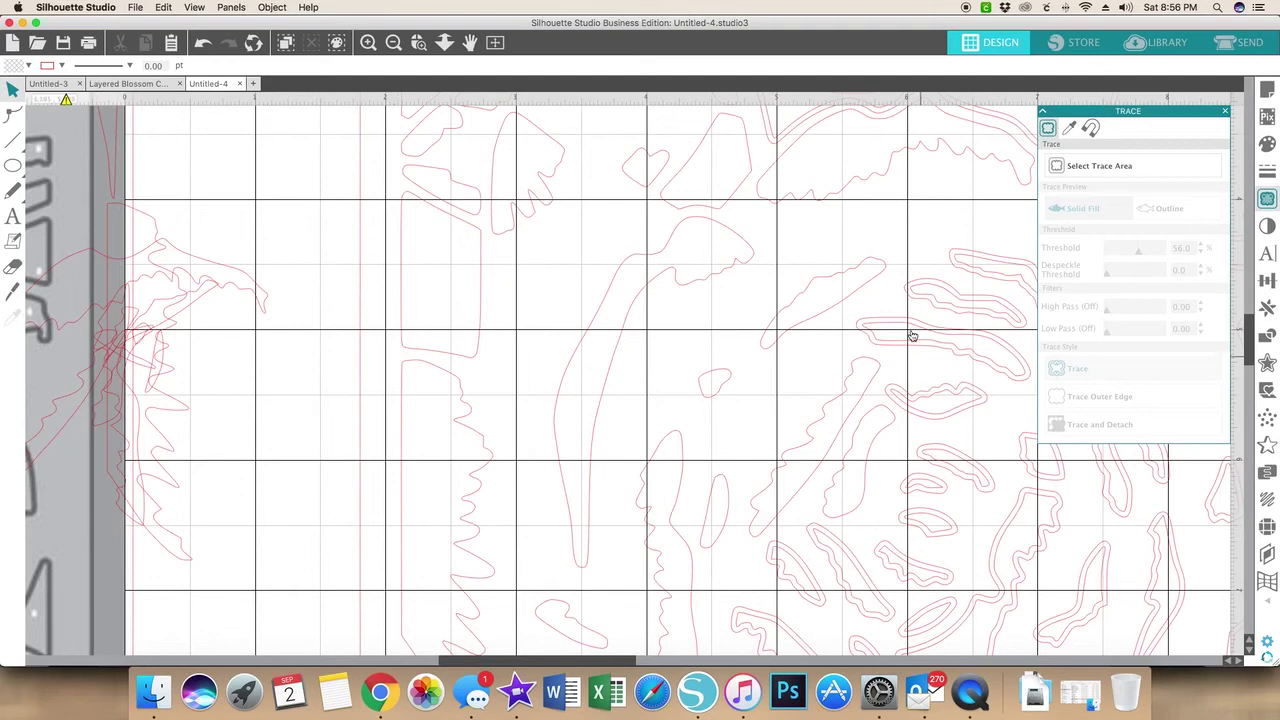
{"action": "left_click", "coordinate": [958, 303]}
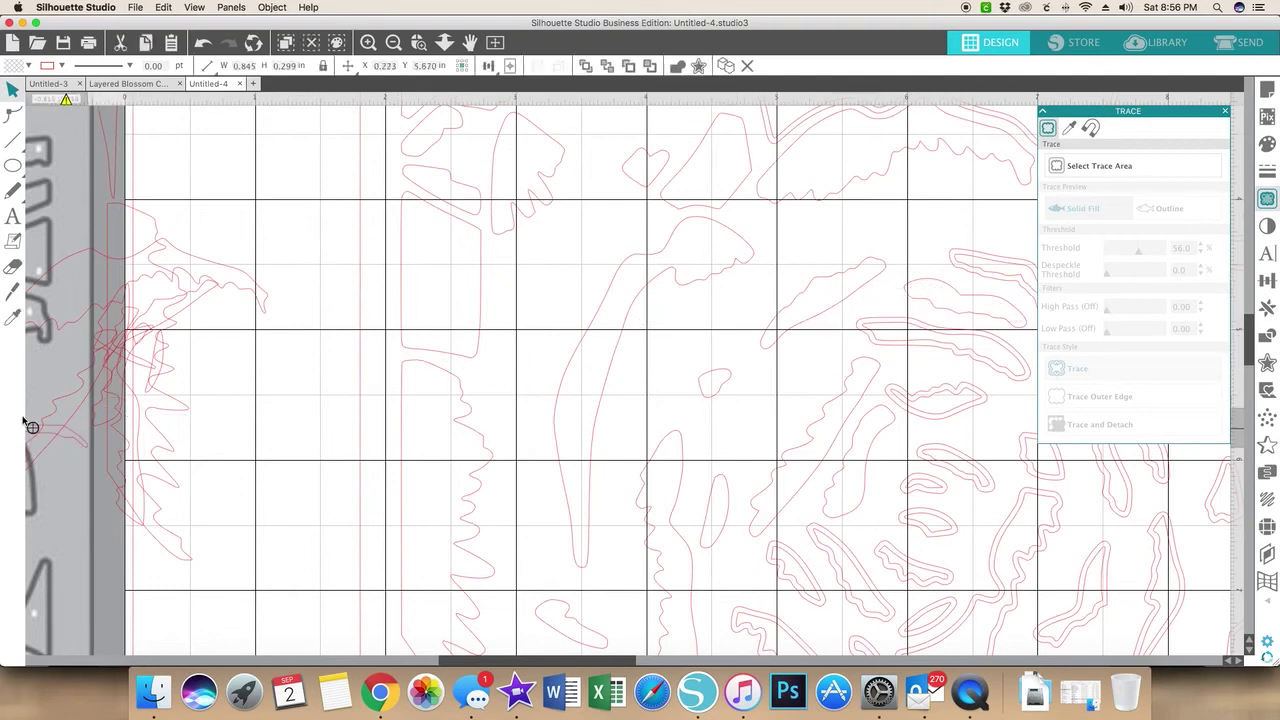
{"action": "scroll", "coordinate": [300, 420], "scroll_direction": "left", "scroll_amount": 1}
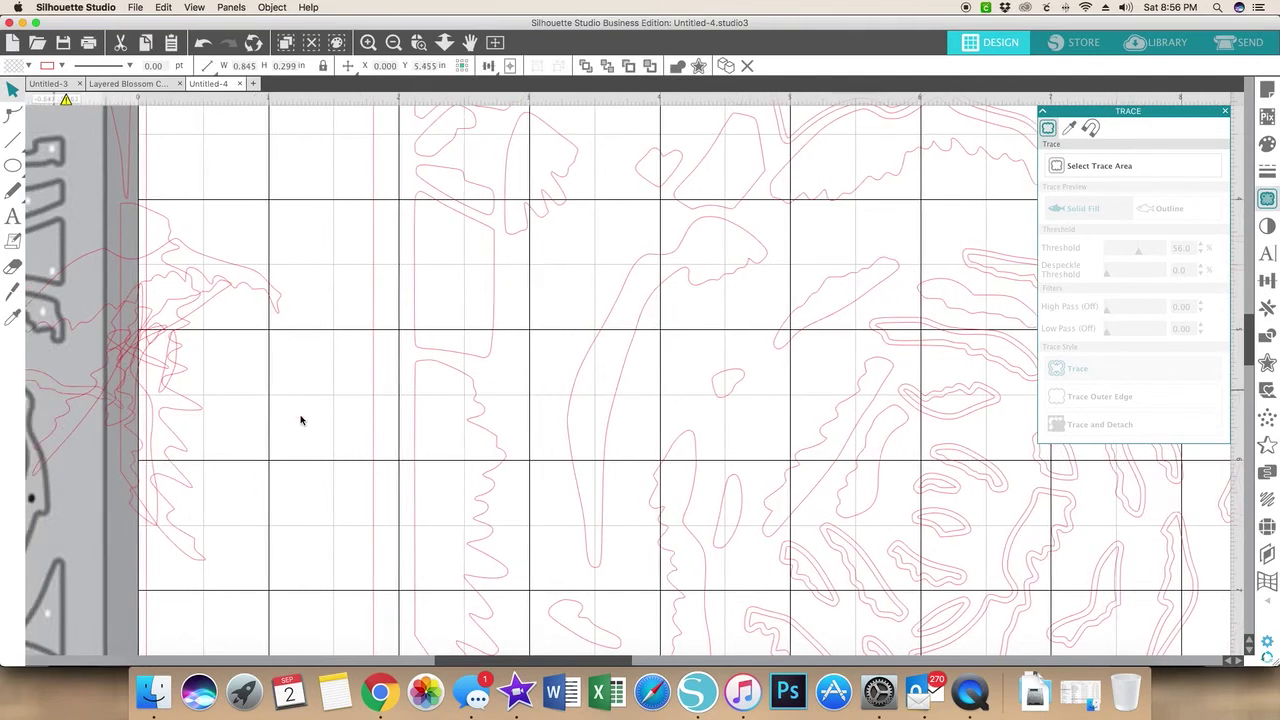
{"action": "left_click", "coordinate": [840, 537]}
{"action": "left_click_drag", "start_coordinate": [810, 536], "coordinate": [157, 409]}
{"action": "left_click", "coordinate": [676, 551]}
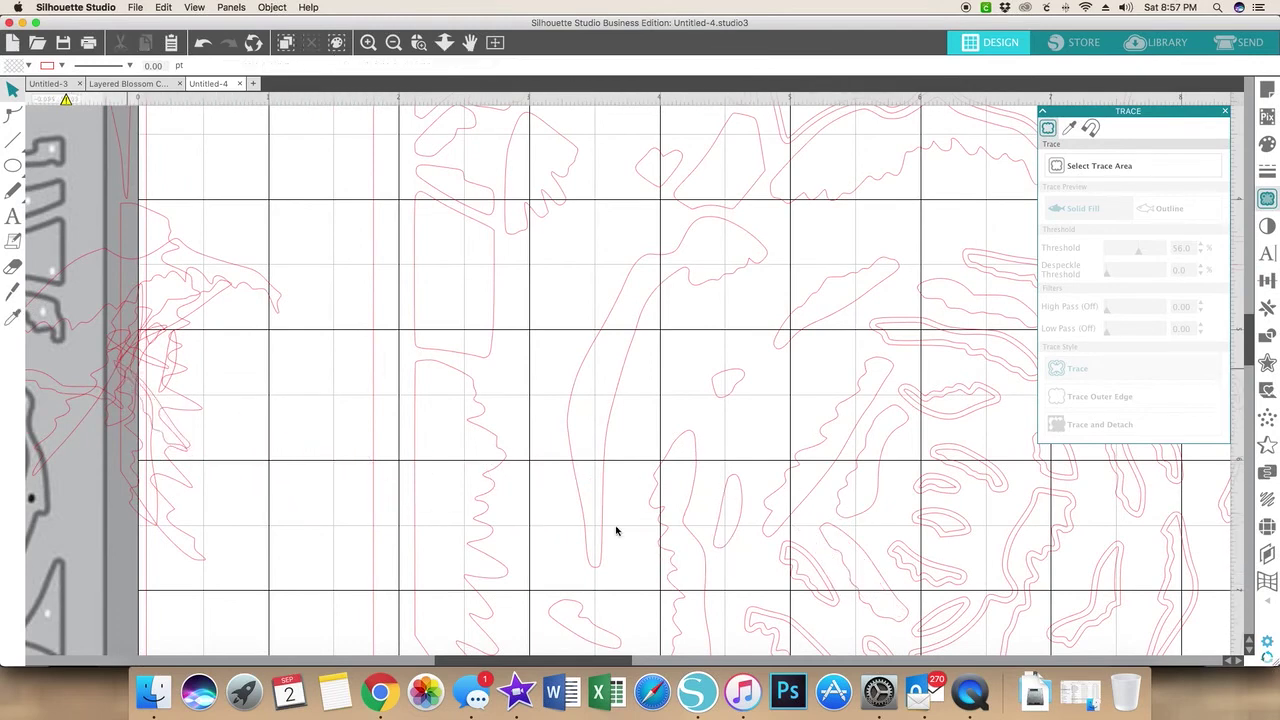
{"action": "left_click_drag", "start_coordinate": [817, 578], "coordinate": [159, 413]}
{"action": "left_click", "coordinate": [676, 621]}
- Move the bottom-right and right-side inner offset lines onto the left stack
{"action": "left_click_drag", "start_coordinate": [796, 640], "coordinate": [247, 440]}
{"action": "left_click", "coordinate": [333, 453]}
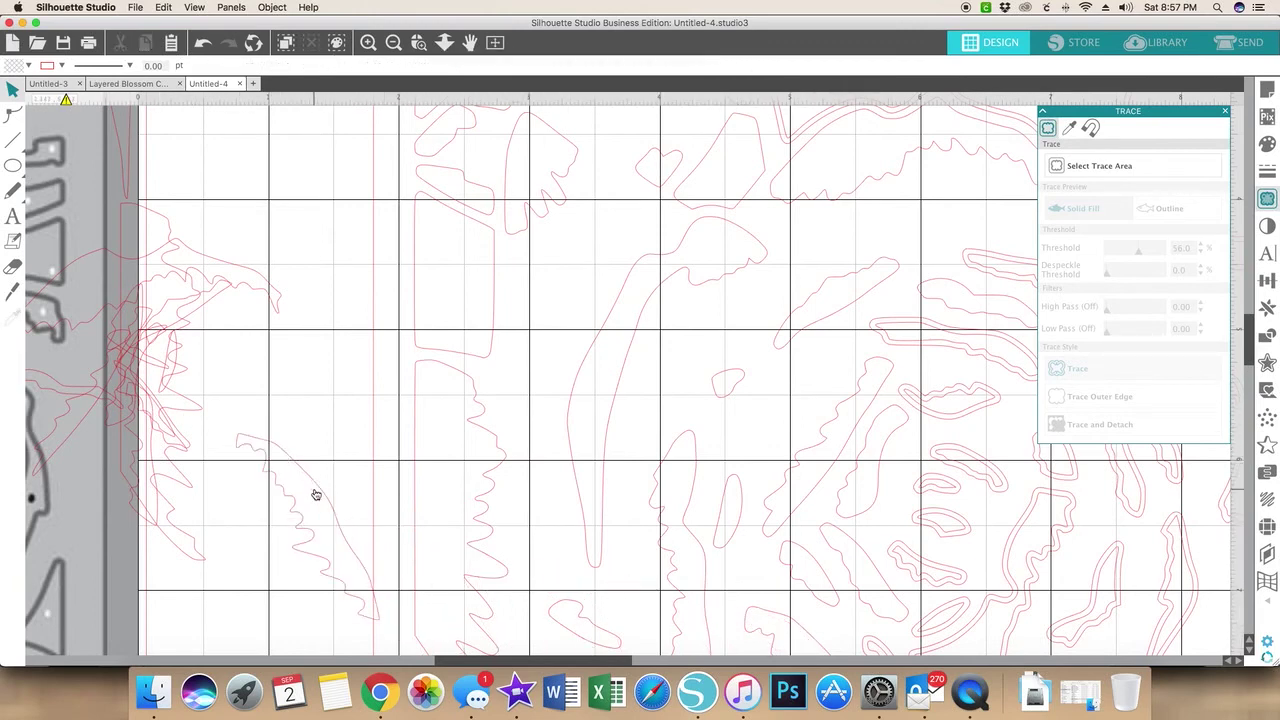
{"action": "left_click_drag", "start_coordinate": [315, 495], "coordinate": [163, 381]}
{"action": "left_click", "coordinate": [722, 467]}
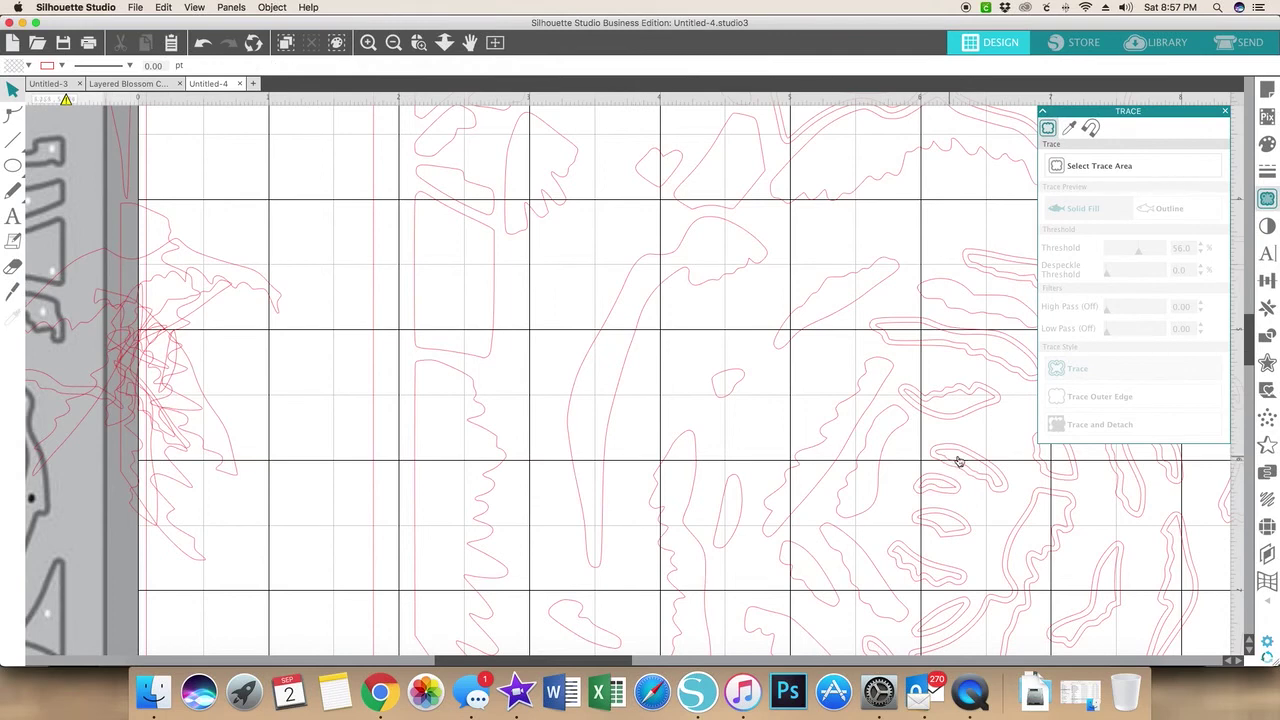
{"action": "left_click_drag", "start_coordinate": [958, 461], "coordinate": [178, 398]}
{"action": "left_click", "coordinate": [844, 300]}
{"action": "left_click_drag", "start_coordinate": [909, 331], "coordinate": [171, 343]}
{"action": "left_click", "coordinate": [944, 400]}
{"action": "left_click_drag", "start_coordinate": [949, 406], "coordinate": [204, 374]}
- Add the right-edge and top-right inner lines and the large curved line to the stack
{"action": "left_click", "coordinate": [240, 378]}
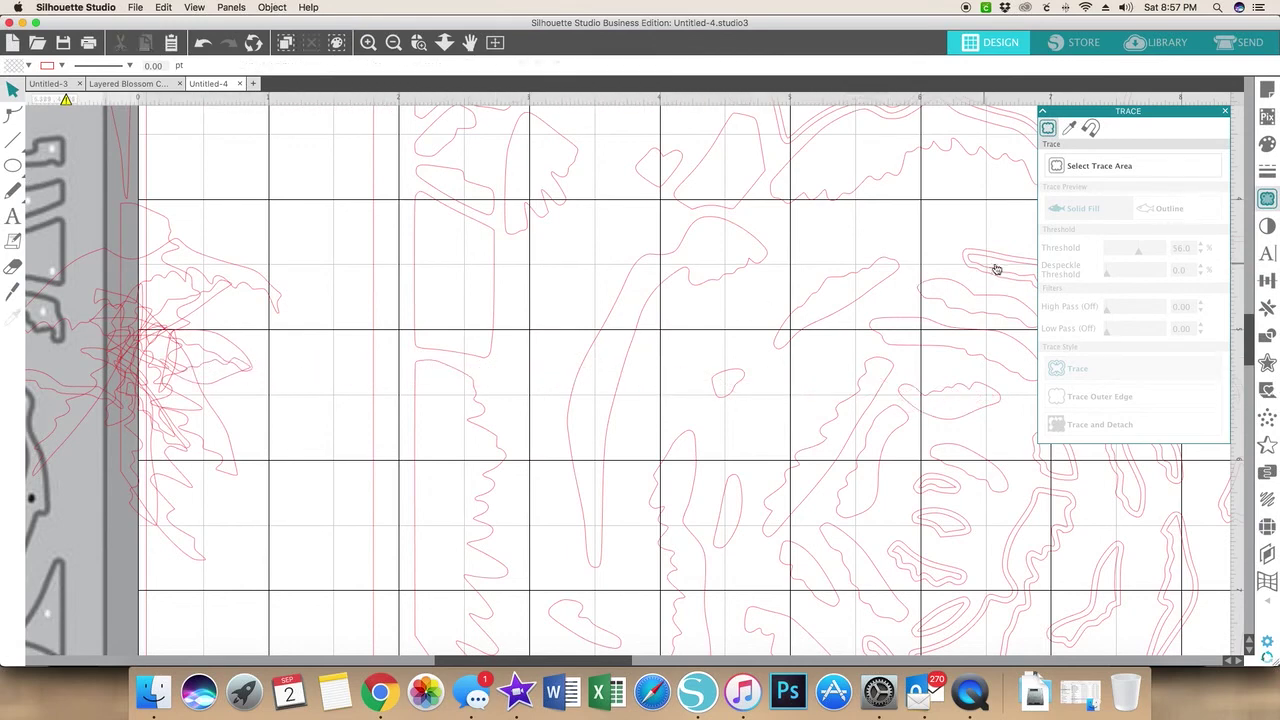
{"action": "left_click_drag", "start_coordinate": [1010, 273], "coordinate": [109, 354]}
{"action": "left_click", "coordinate": [866, 149]}
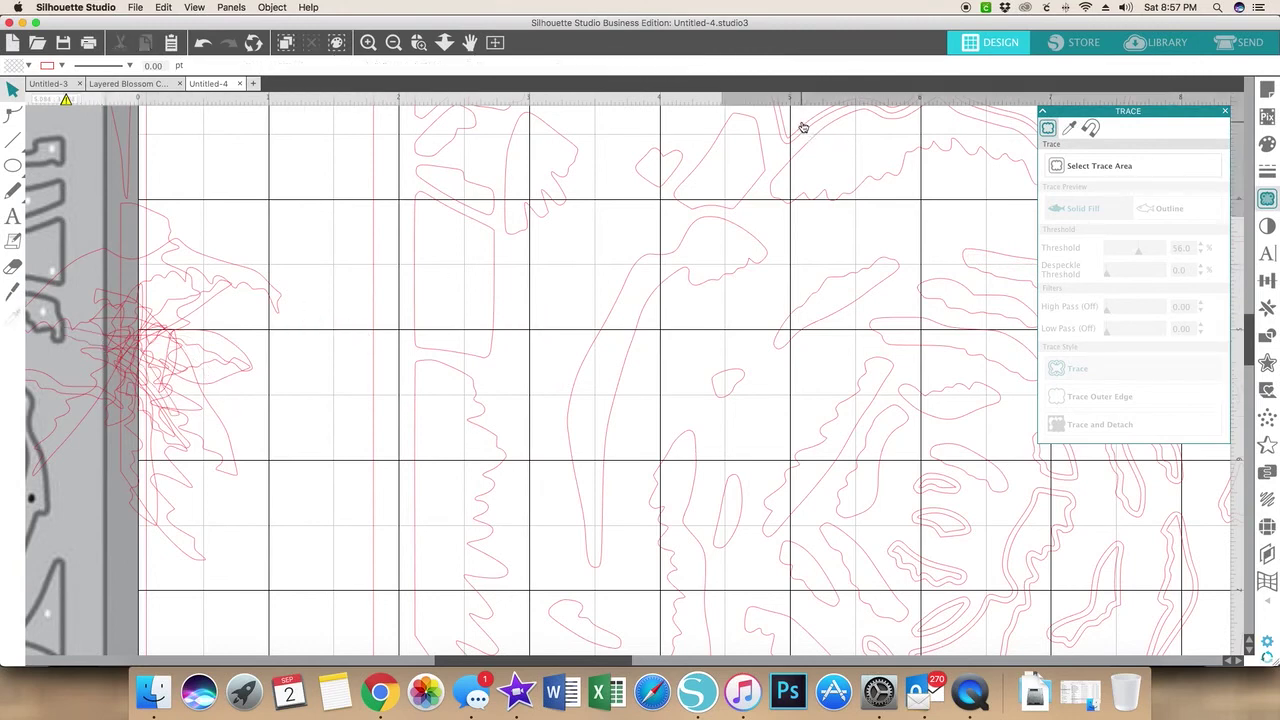
{"action": "left_click_drag", "start_coordinate": [803, 126], "coordinate": [220, 334]}
{"action": "left_click", "coordinate": [222, 334]}
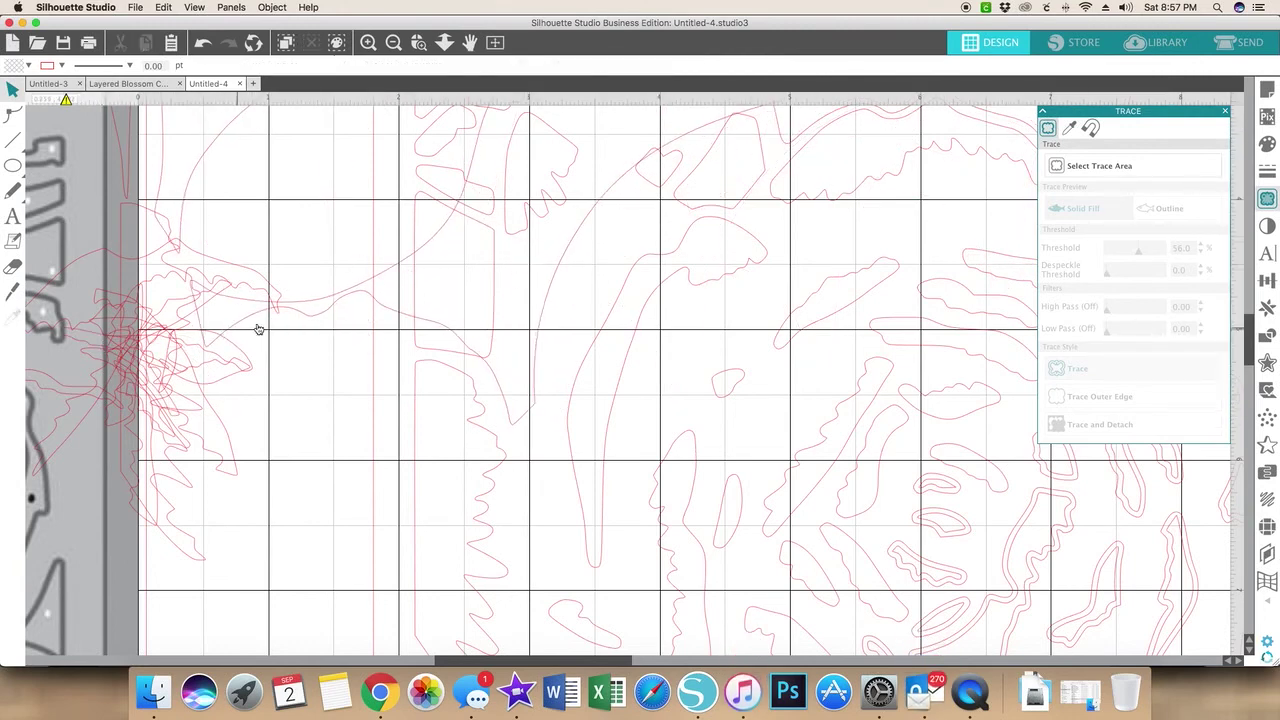
{"action": "left_click_drag", "start_coordinate": [312, 317], "coordinate": [150, 393]}
{"action": "left_click_drag", "start_coordinate": [0, 485], "coordinate": [244, 523]}
{"action": "left_click", "coordinate": [247, 522]}
- Move the triangle outline and the diagonal wavy leaf line to the mat's top-left
{"action": "scroll", "coordinate": [247, 522], "scroll_direction": "right", "scroll_amount": 15}
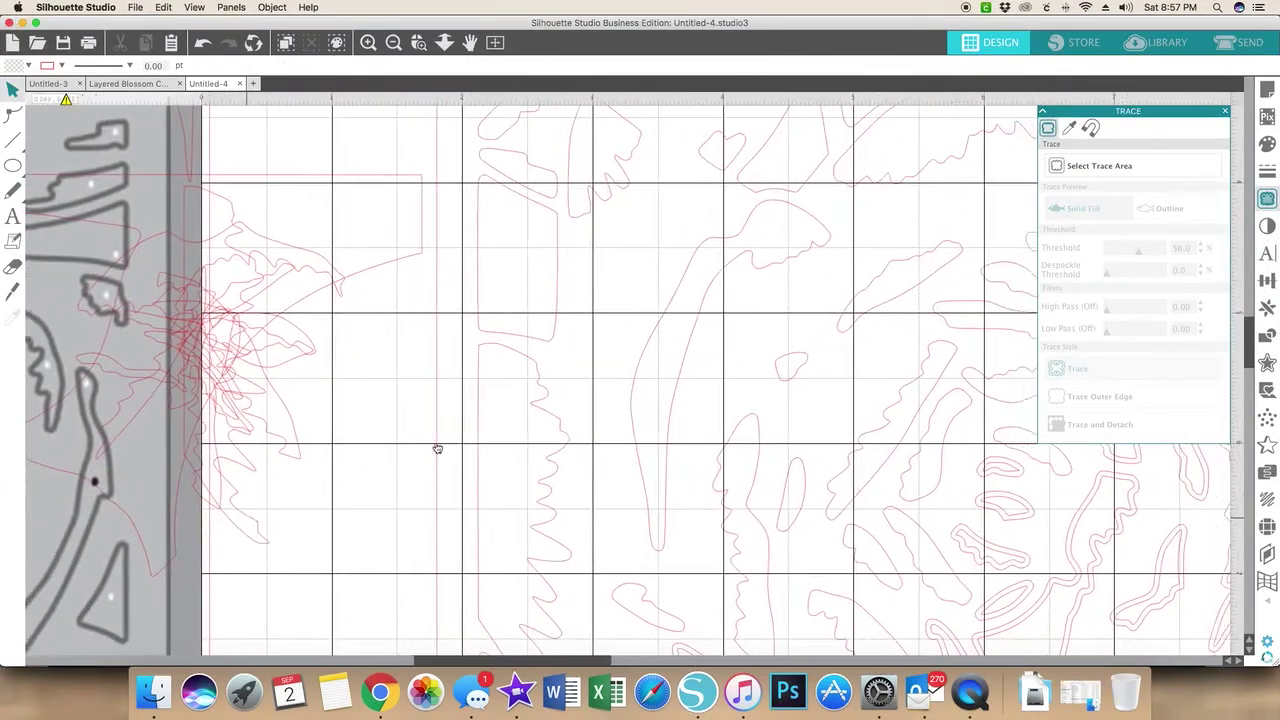
{"action": "scroll", "coordinate": [536, 373], "scroll_direction": "right", "scroll_amount": 3}
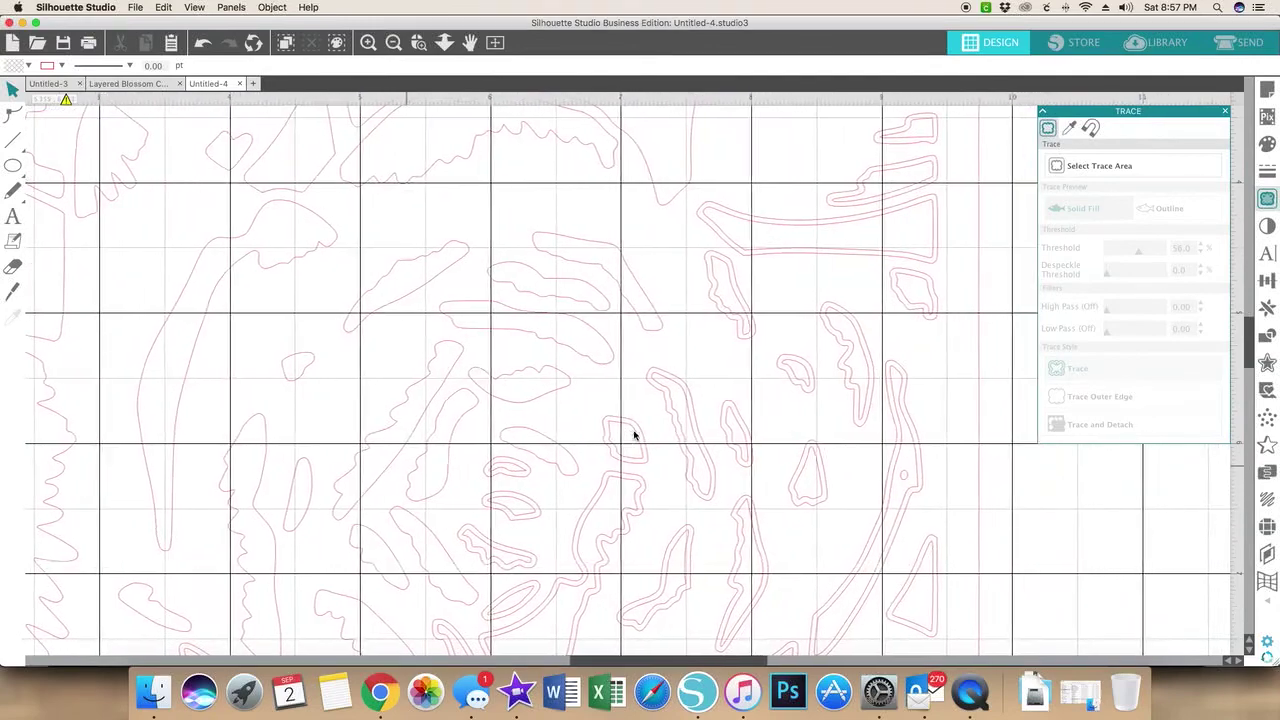
{"action": "scroll", "coordinate": [620, 440], "scroll_direction": "down", "scroll_amount": 5}
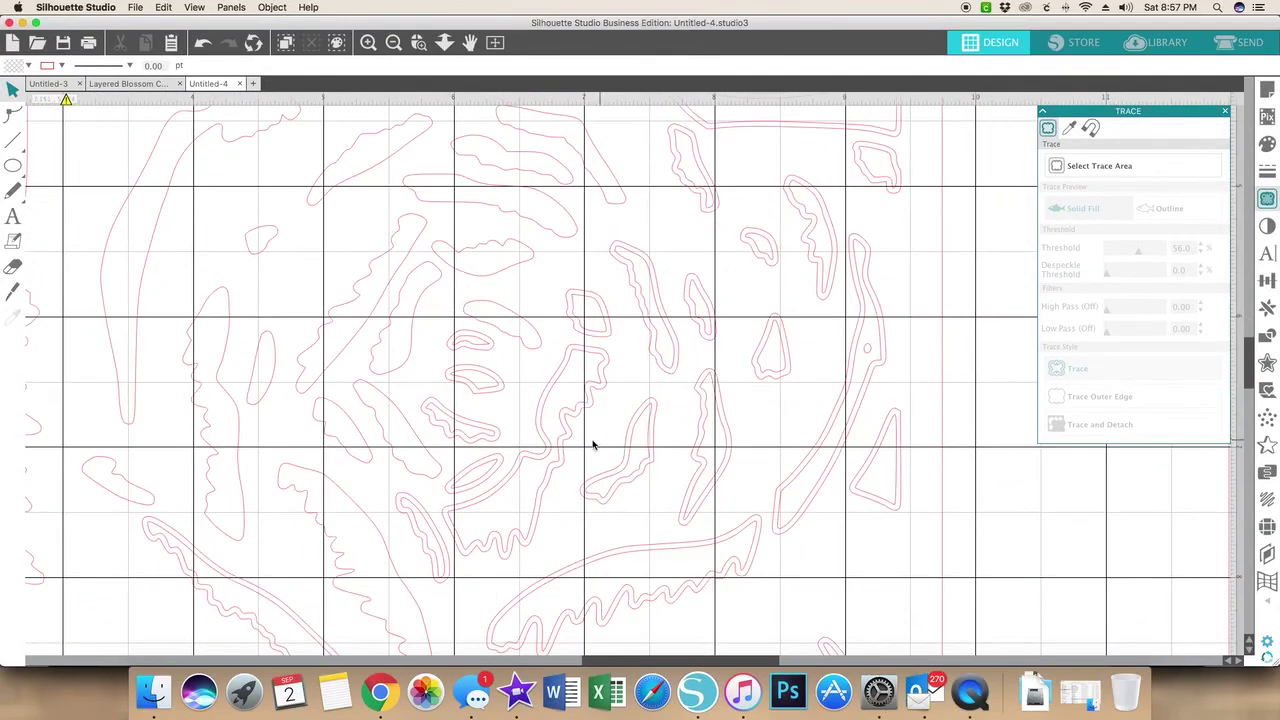
{"action": "scroll", "coordinate": [237, 462], "scroll_direction": "down", "scroll_amount": 6}
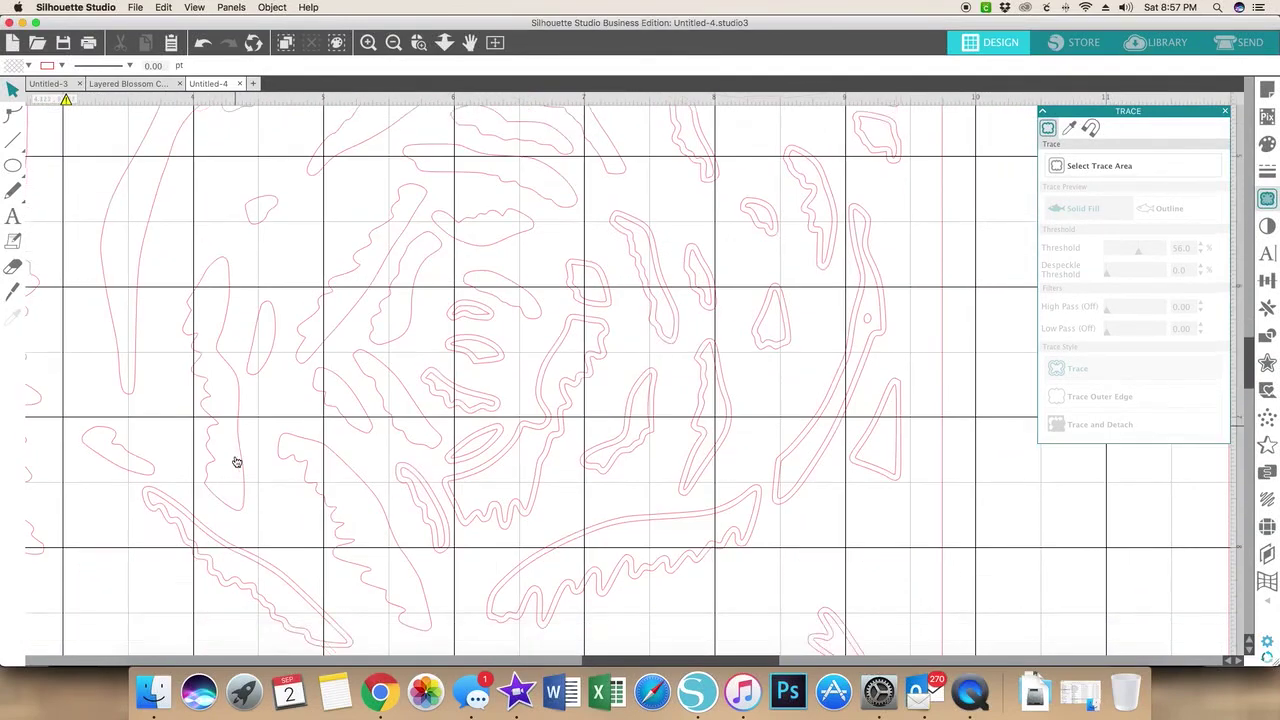
{"action": "scroll", "coordinate": [219, 441], "scroll_direction": "left", "scroll_amount": 6}
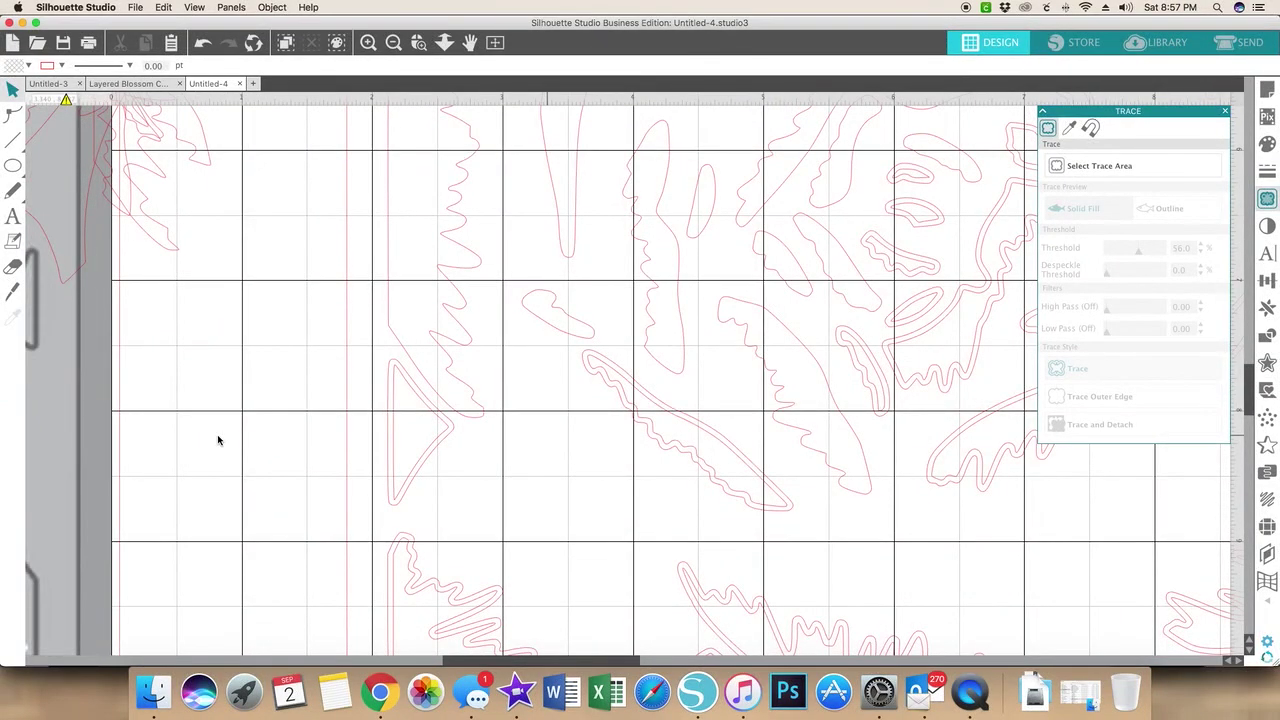
{"action": "left_click_drag", "start_coordinate": [410, 400], "coordinate": [140, 249]}
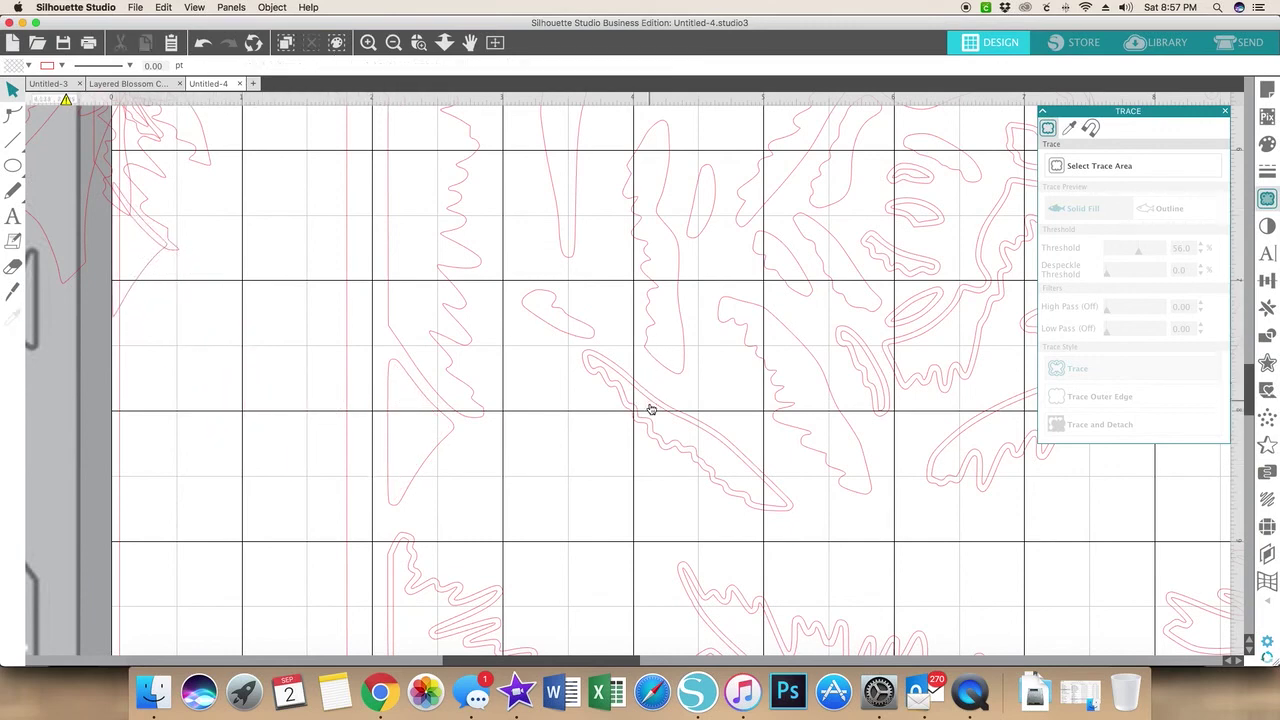
{"action": "left_click_drag", "start_coordinate": [650, 409], "coordinate": [133, 211]}
{"action": "left_click", "coordinate": [133, 209]}
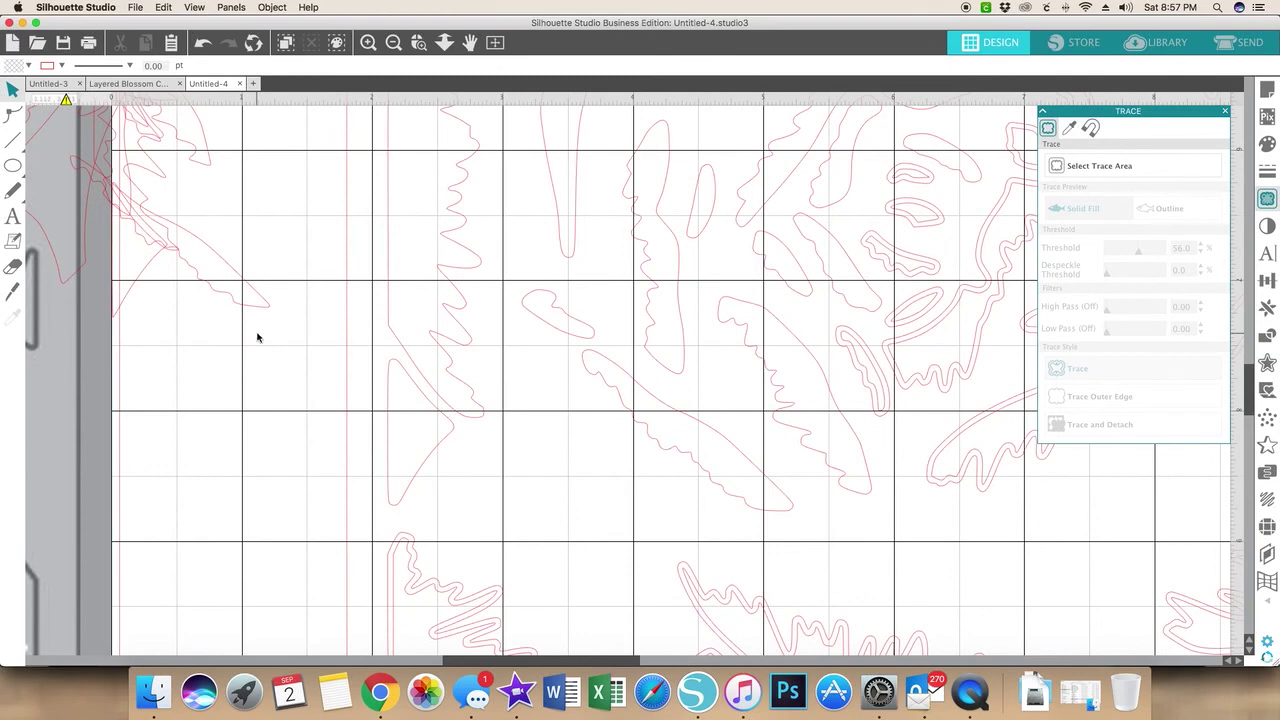